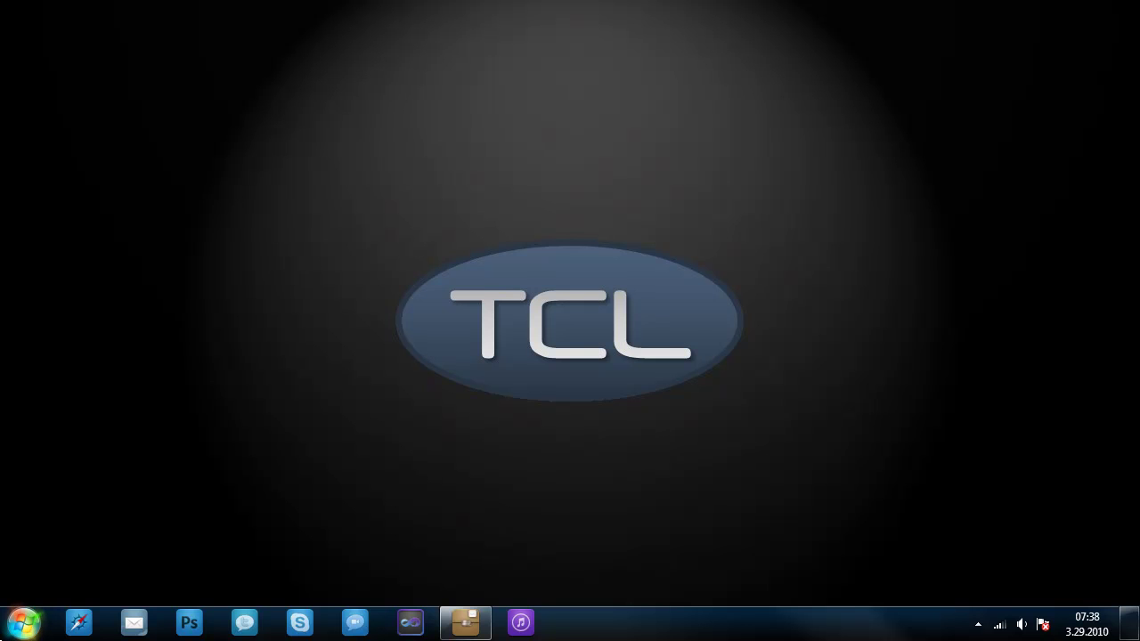
# Search the installed programs for "internet explorer" and clear the search.
pyautogui.click(24, 623)
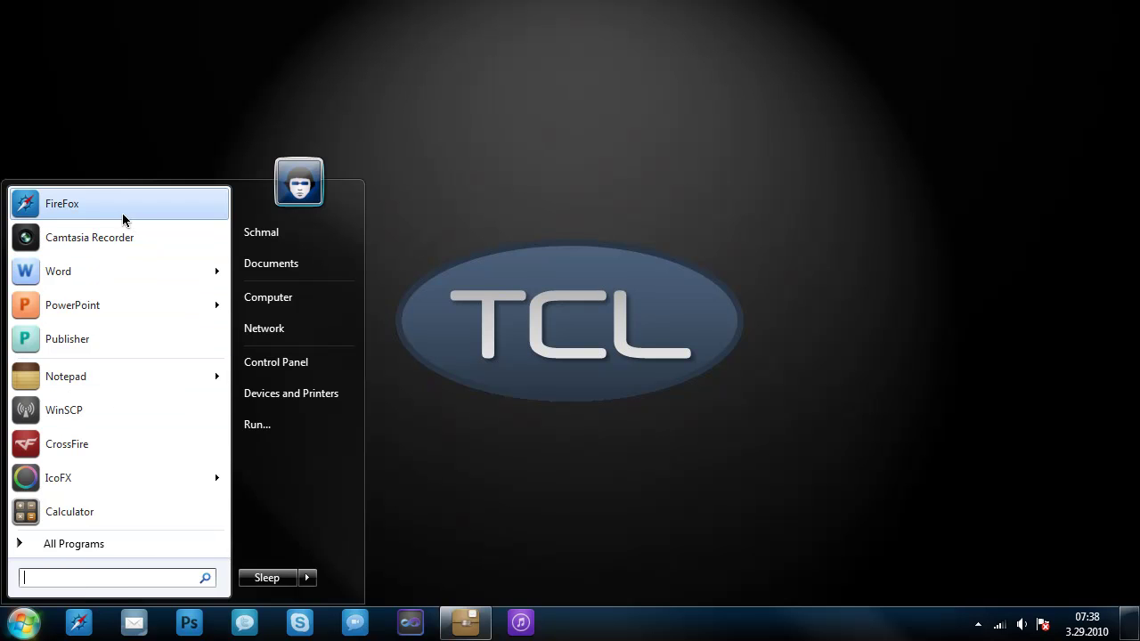
pyautogui.click(107, 544)
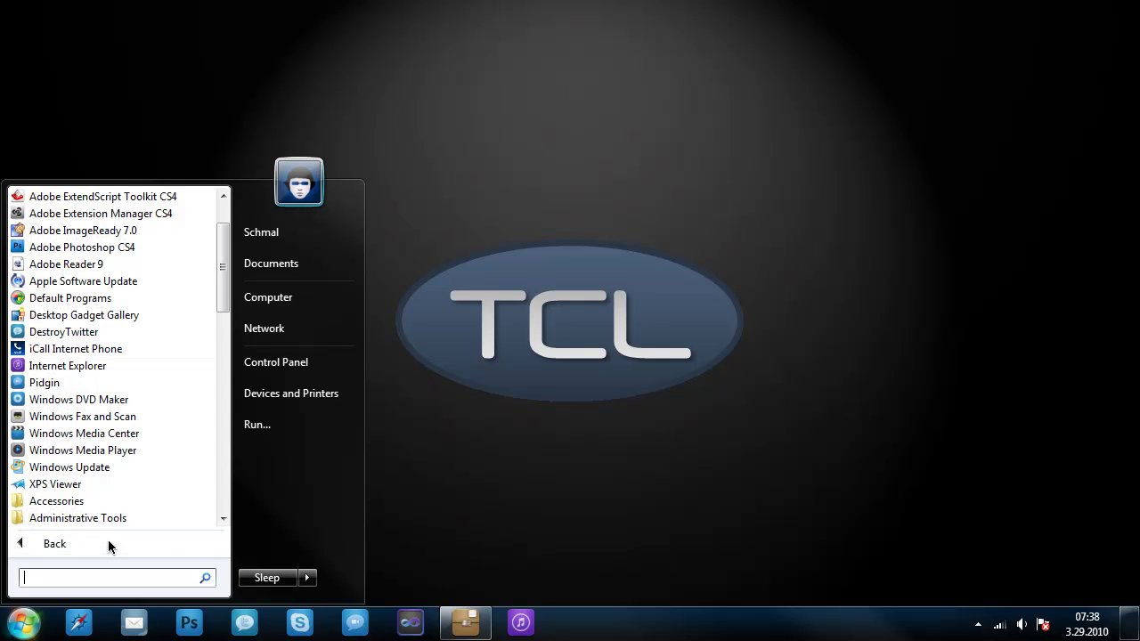
pyautogui.write('internet e')
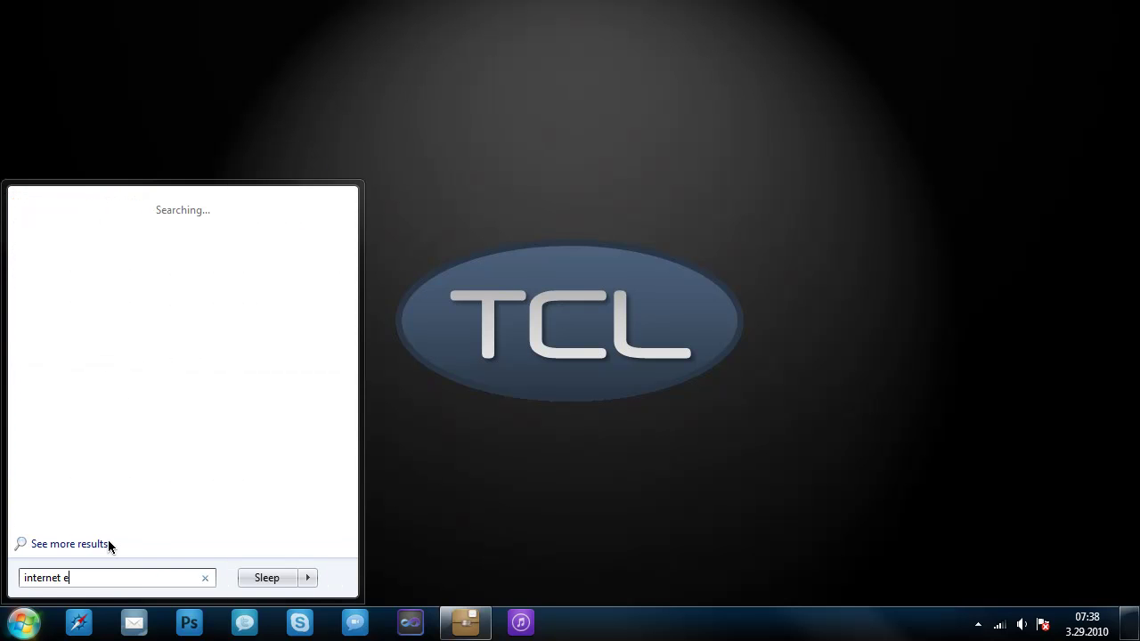
pyautogui.write('xplorer')
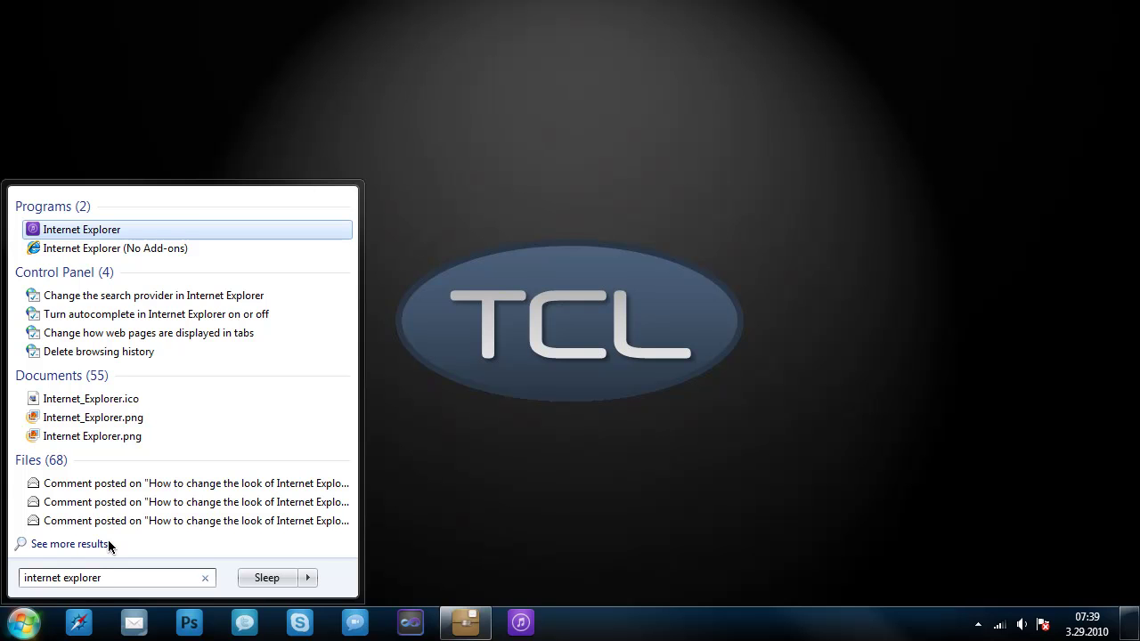
pyautogui.press('BackSpace')
pyautogui.press('BackSpace')
pyautogui.press('BackSpace')
pyautogui.press('BackSpace')
pyautogui.press('BackSpace')
pyautogui.press('BackSpace')
pyautogui.press('BackSpace')
pyautogui.press('BackSpace')
pyautogui.press('BackSpace')
pyautogui.press('BackSpace')
pyautogui.press('BackSpace')
pyautogui.press('BackSpace')
pyautogui.press('BackSpace')
pyautogui.press('BackSpace')
pyautogui.press('BackSpace')
pyautogui.press('BackSpace')
pyautogui.press('BackSpace')
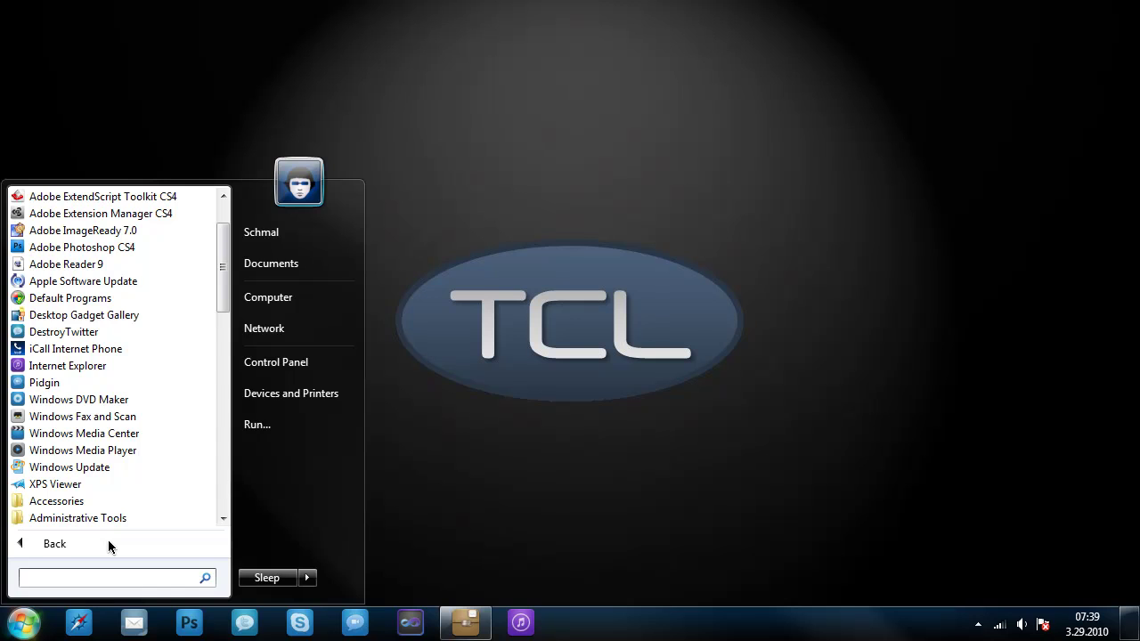
# Search the installed programs for "iexplore" and clear the search text.
pyautogui.write('iexplore')
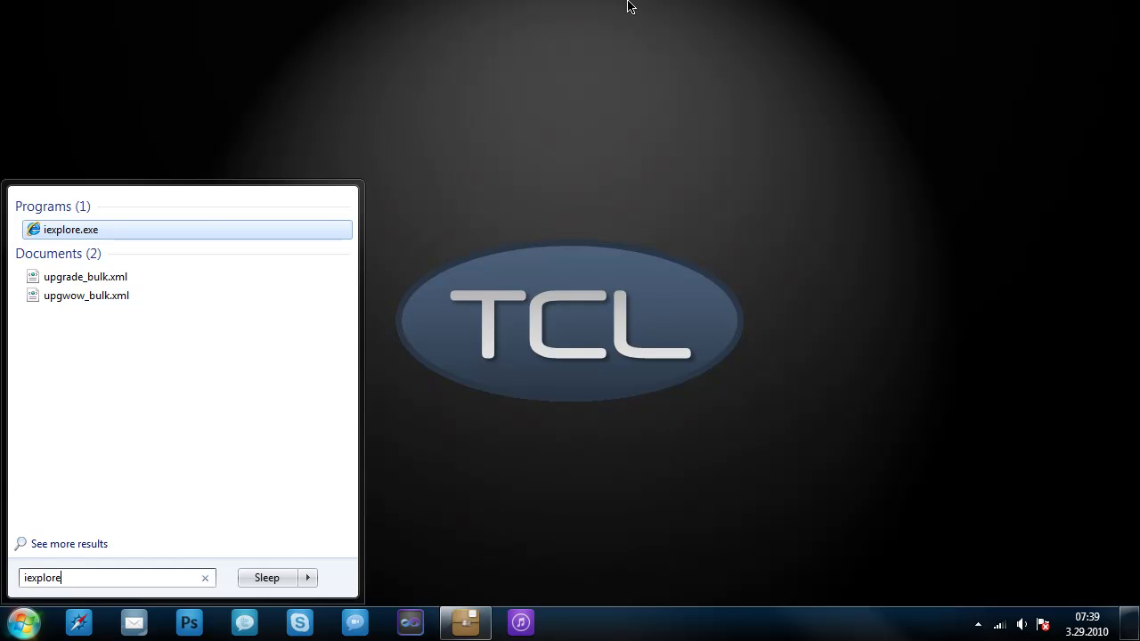
pyautogui.press('BackSpace')
pyautogui.press('BackSpace')
pyautogui.press('BackSpace')
pyautogui.press('BackSpace')
pyautogui.press('BackSpace')
pyautogui.press('BackSpace')
pyautogui.press('BackSpace')
pyautogui.press('BackSpace')
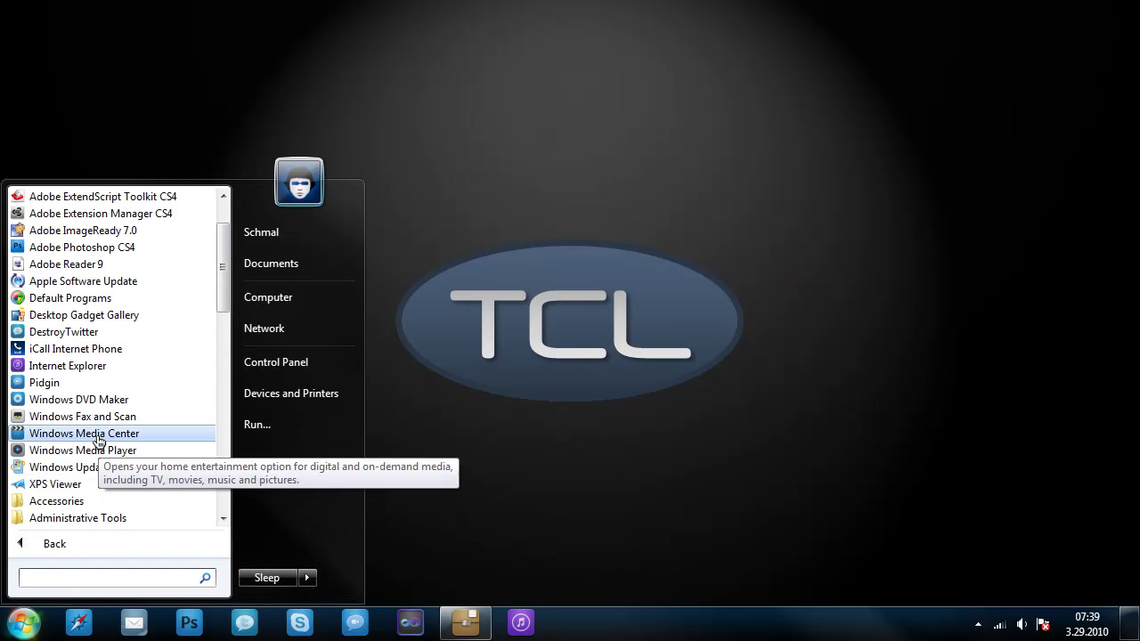
# Change the icon of the iCall Internet Phone shortcut to the green phone from iCall.exe and save its properties.
pyautogui.rightClick(85, 354)
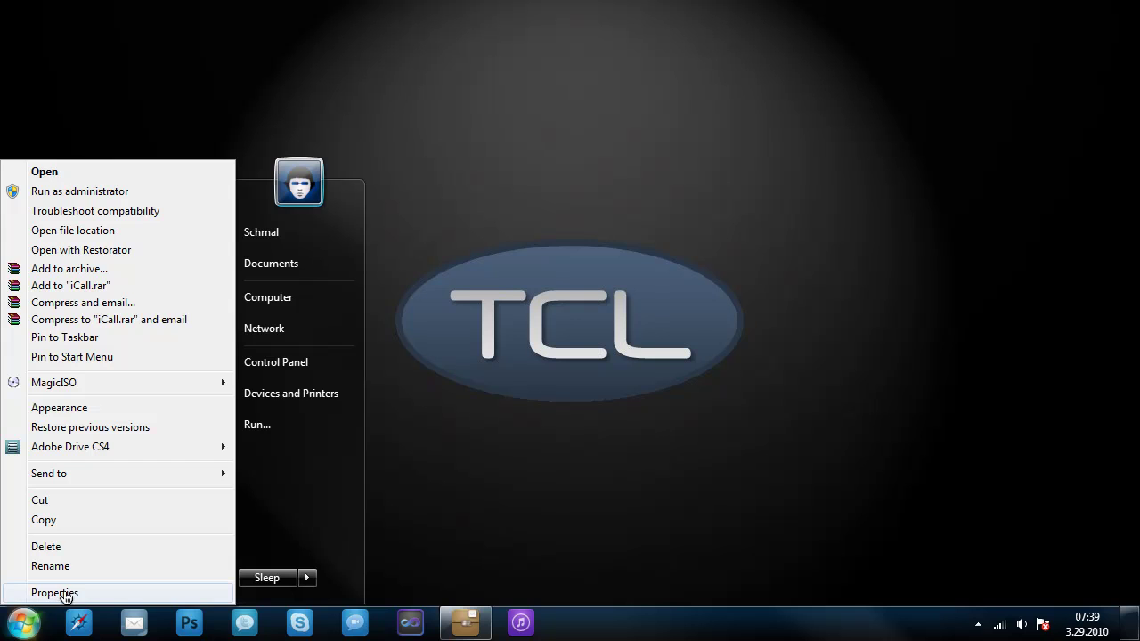
pyautogui.click(339, 538)
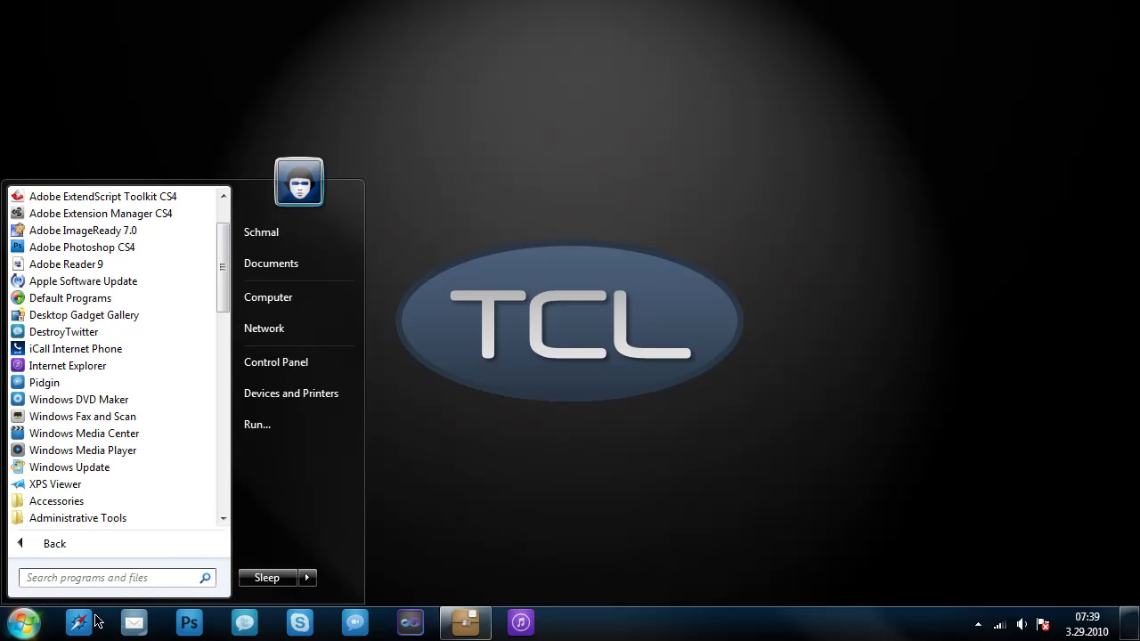
pyautogui.rightClick(64, 352)
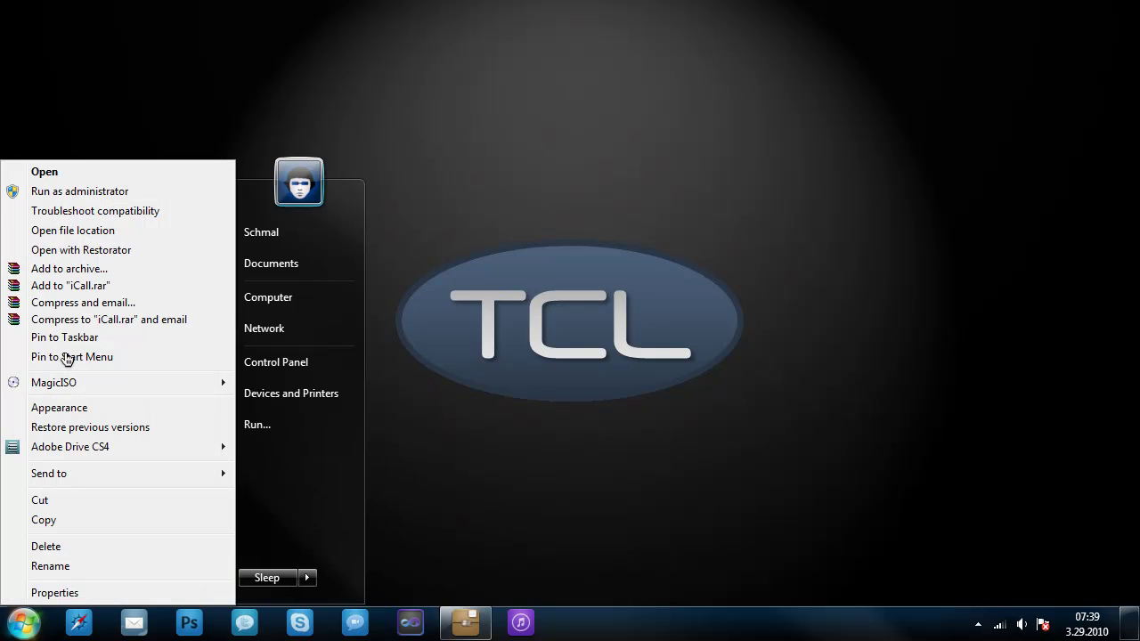
pyautogui.click(145, 592)
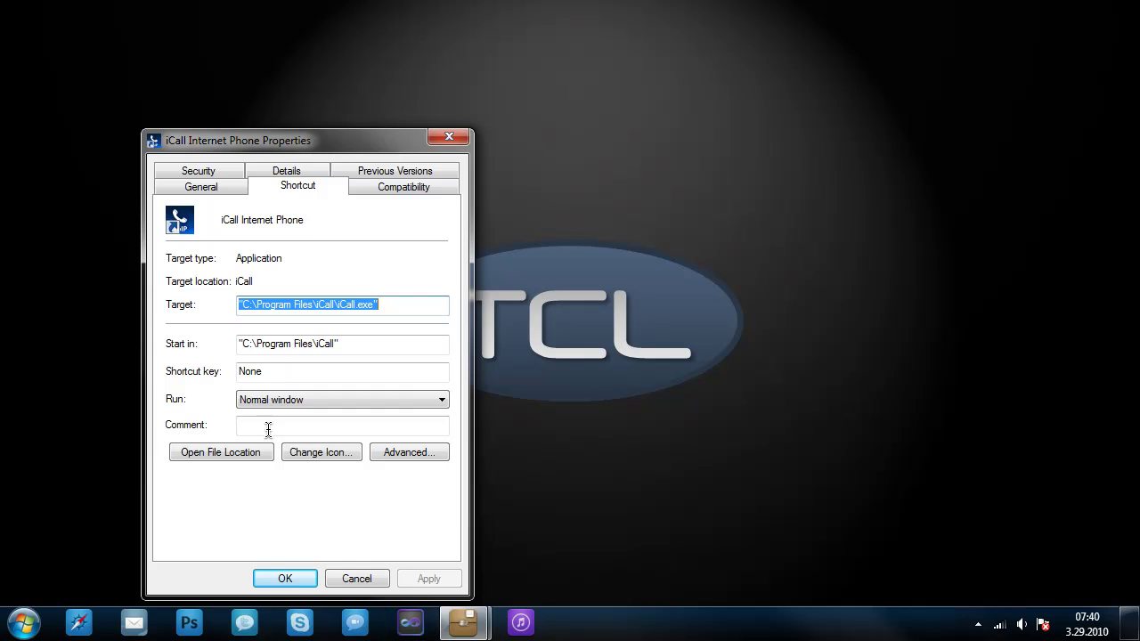
pyautogui.click(328, 452)
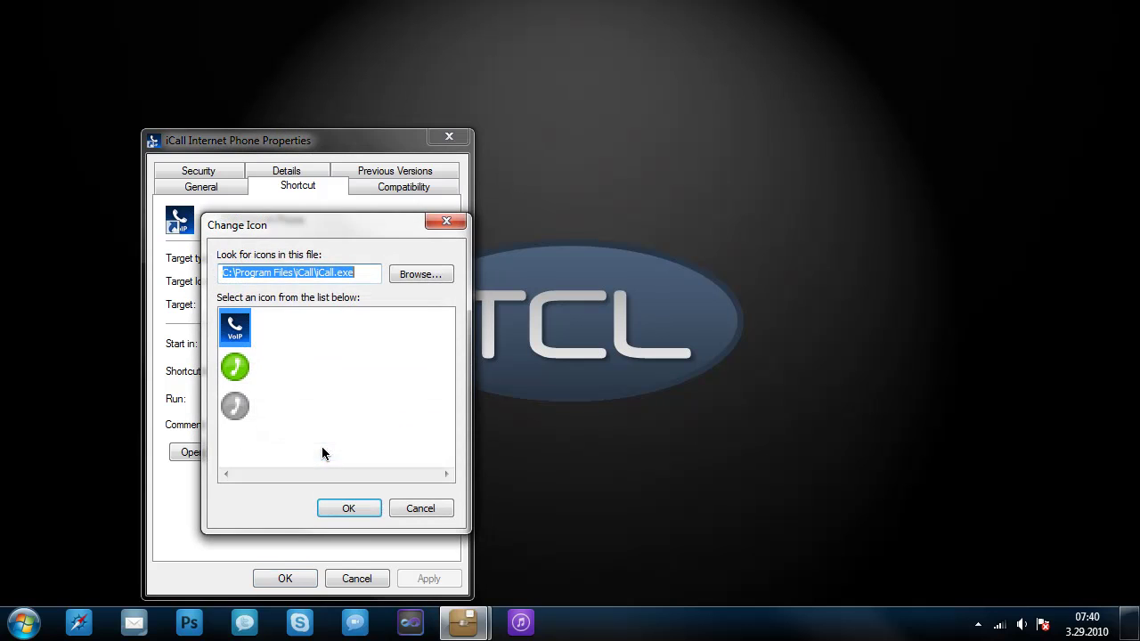
pyautogui.moveTo(299, 220)
pyautogui.mouseDown()
pyautogui.moveTo(421, 210)
pyautogui.moveTo(602, 248)
pyautogui.moveTo(302, 214)
pyautogui.mouseUp()
pyautogui.click(232, 355)
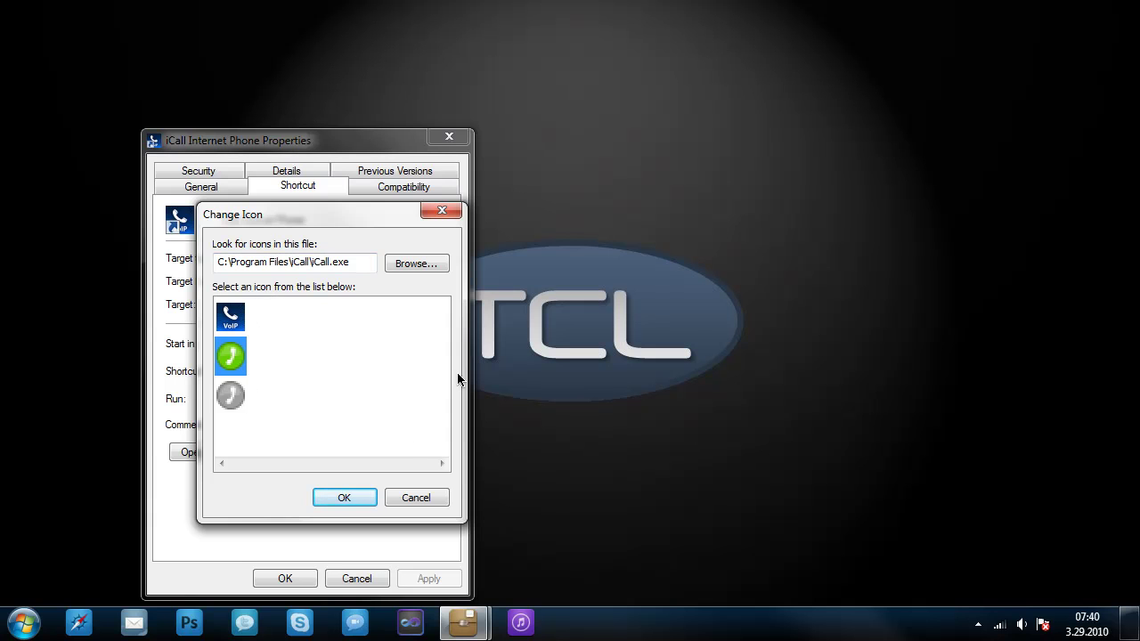
pyautogui.click(360, 500)
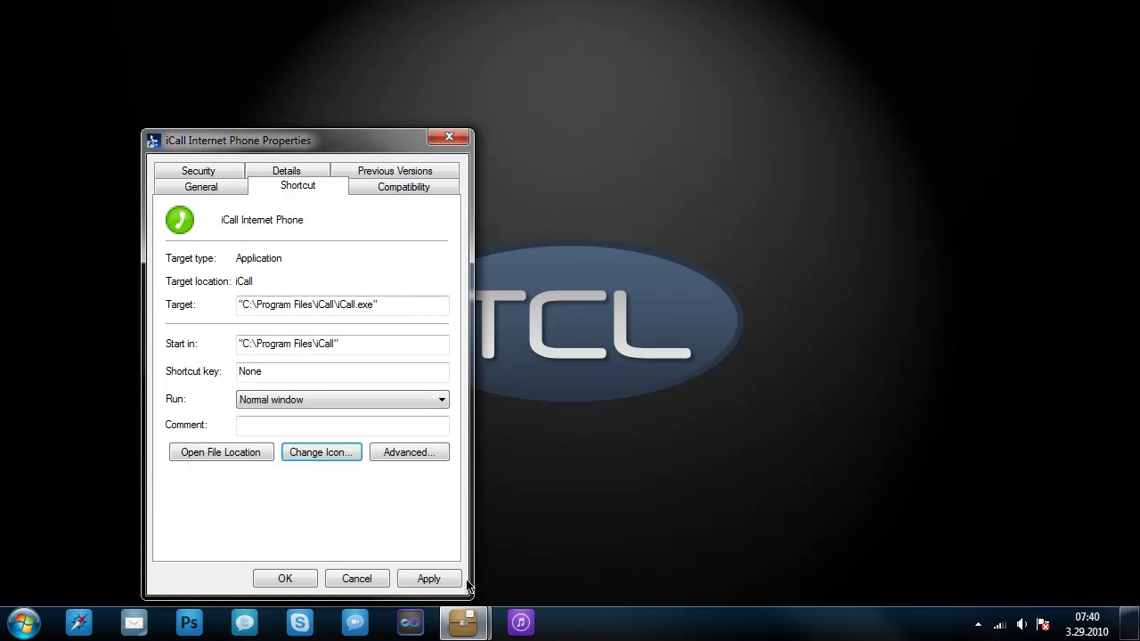
pyautogui.click(418, 579)
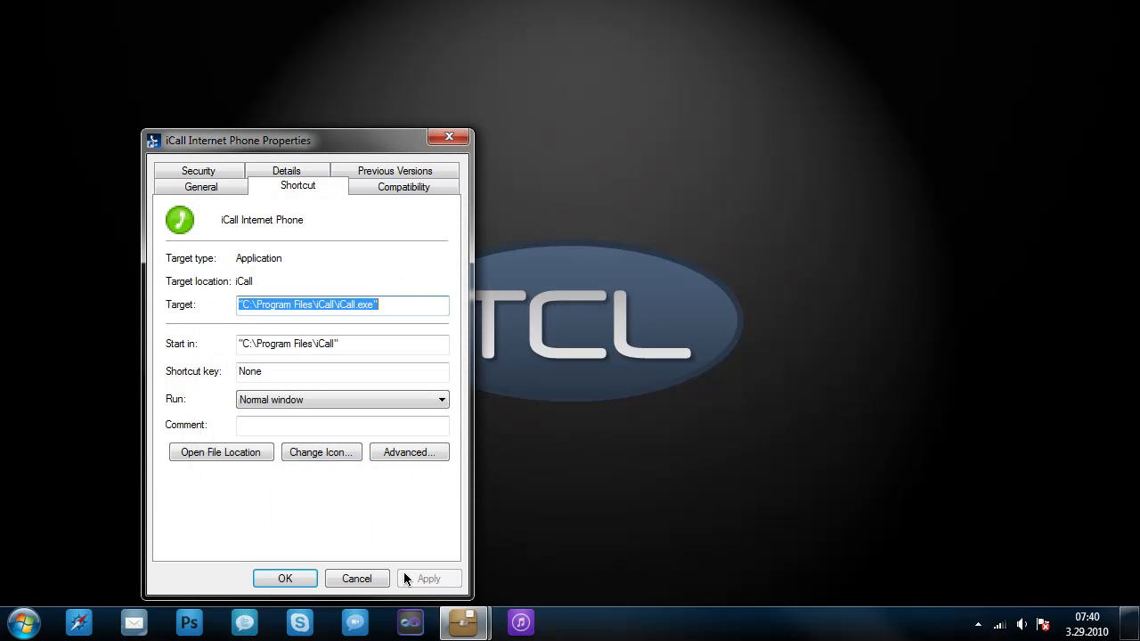
pyautogui.click(294, 577)
# Search the installed programs for "icall" and launch iCall Internet Phone.
pyautogui.click(21, 624)
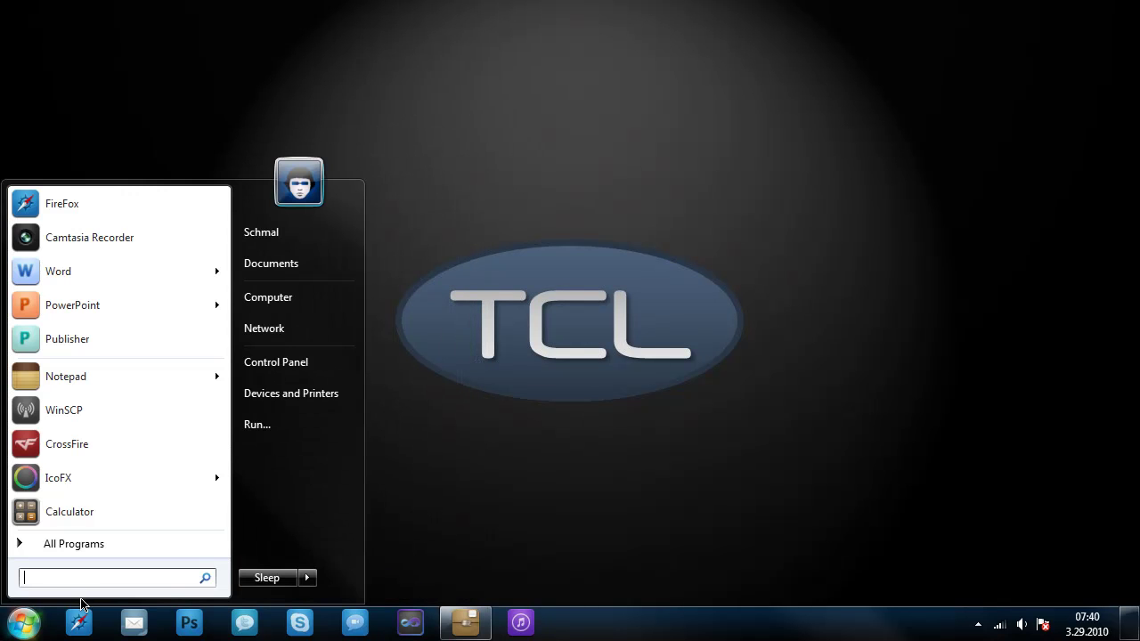
pyautogui.write('icall')
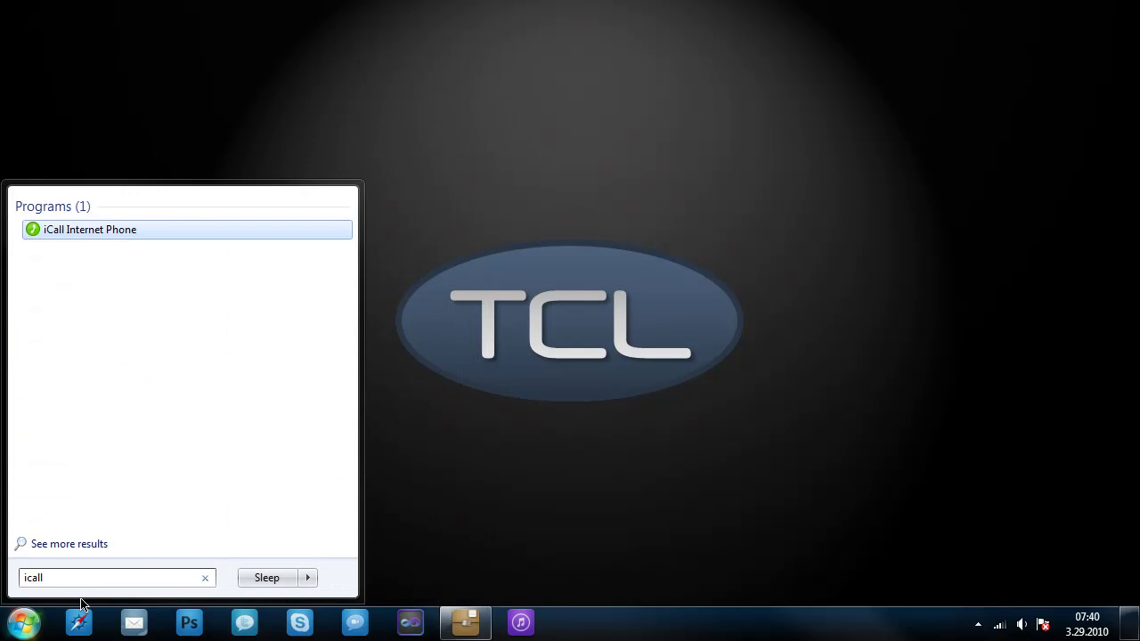
pyautogui.click(40, 230)
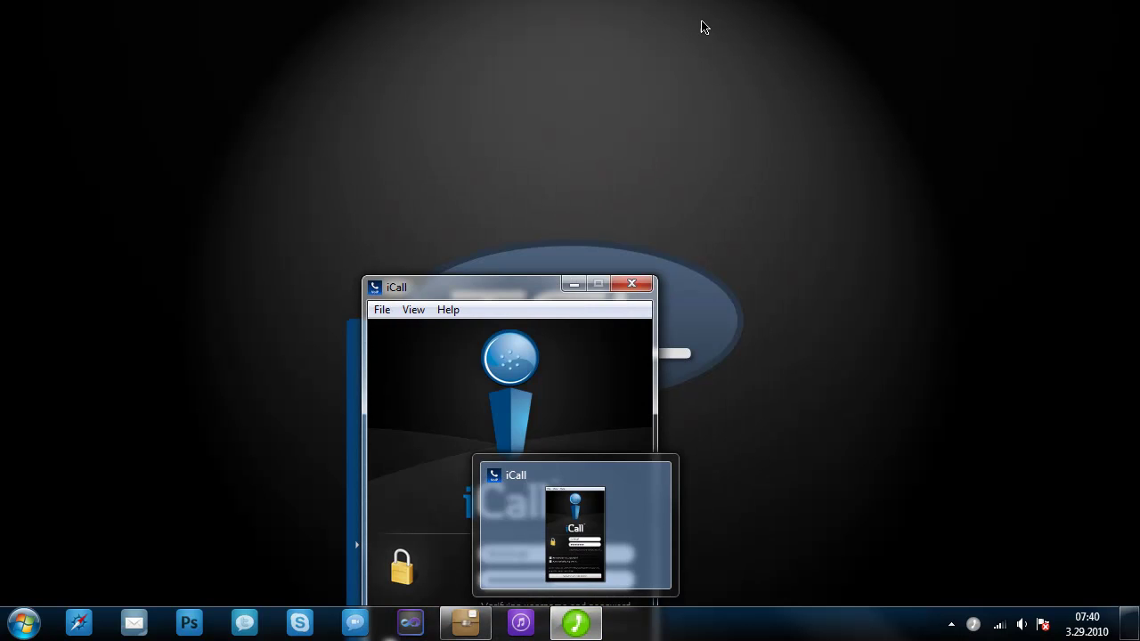
# Close the iCall window, dismiss its usage tip and exit the program running in the background.
pyautogui.click(641, 286)
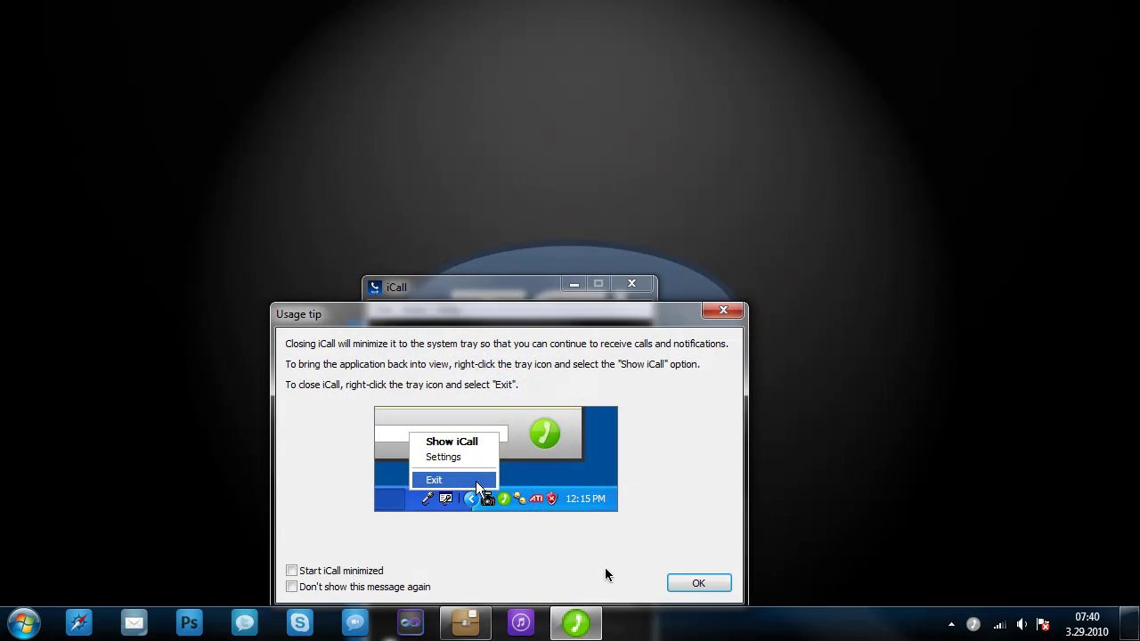
pyautogui.click(687, 581)
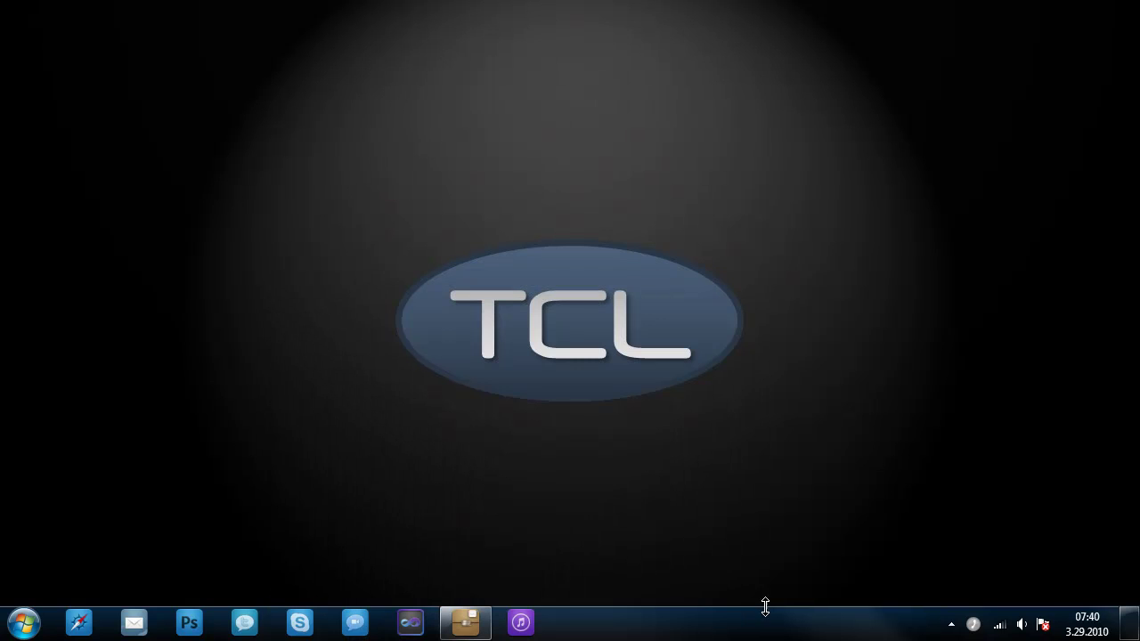
pyautogui.rightClick(984, 632)
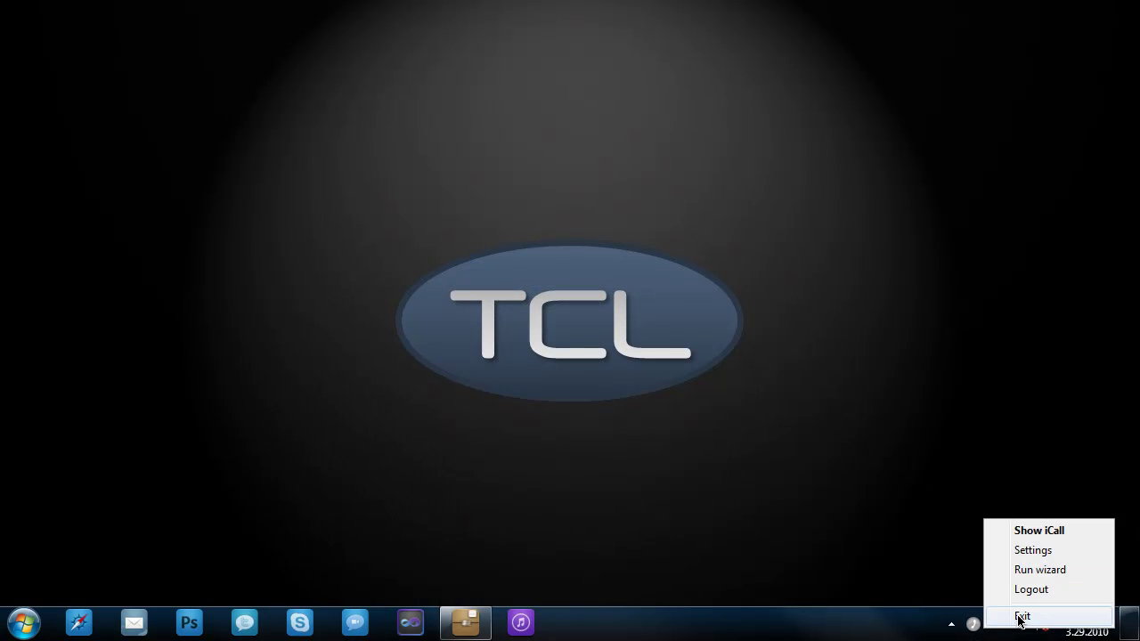
pyautogui.click(1021, 616)
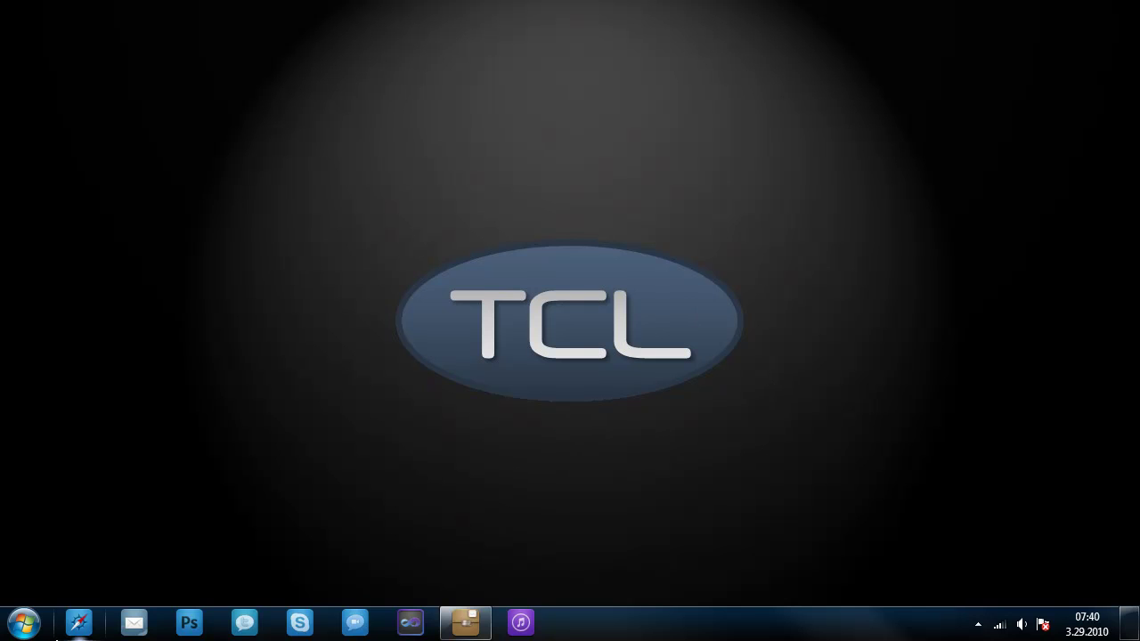
# Launch Adobe ImageReady 7.0 from the list of all programs.
pyautogui.click(4, 634)
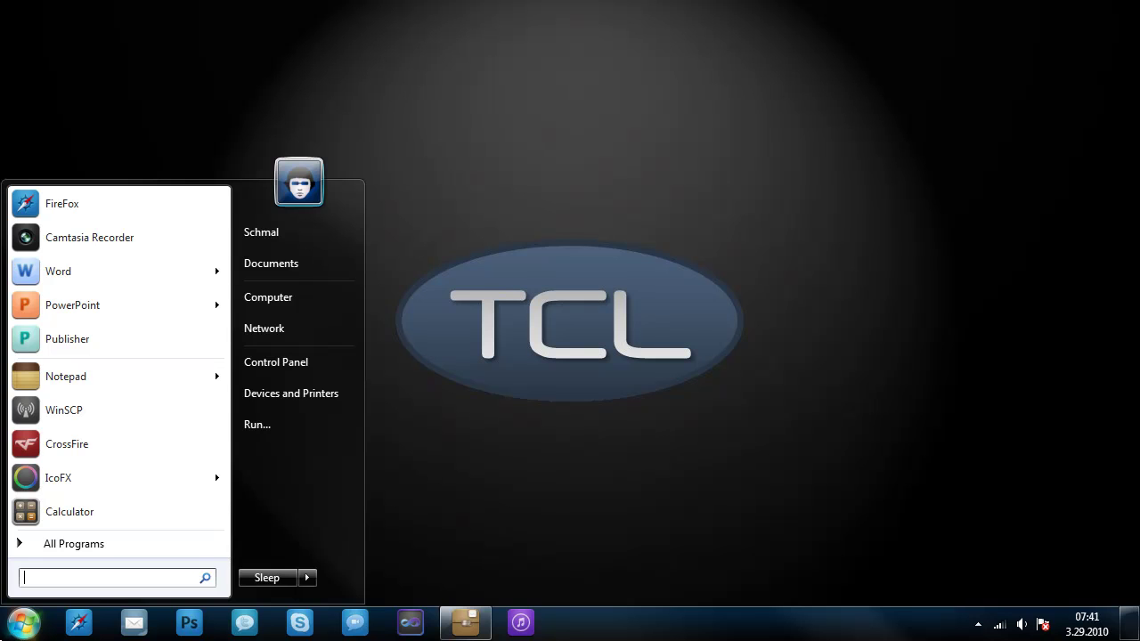
pyautogui.click(29, 544)
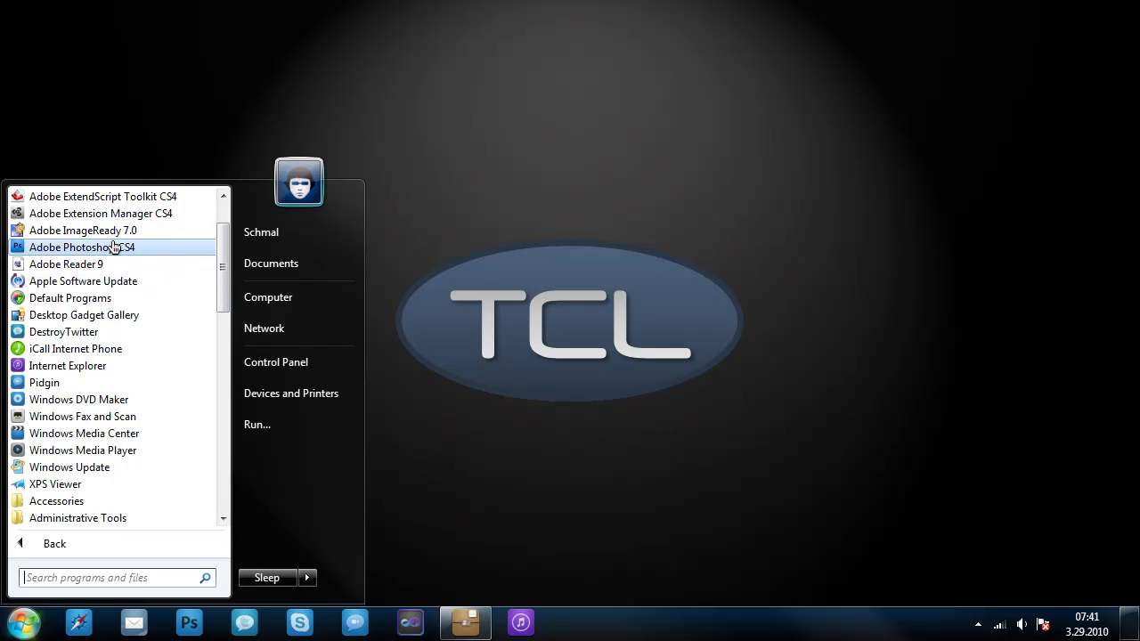
pyautogui.click(83, 231)
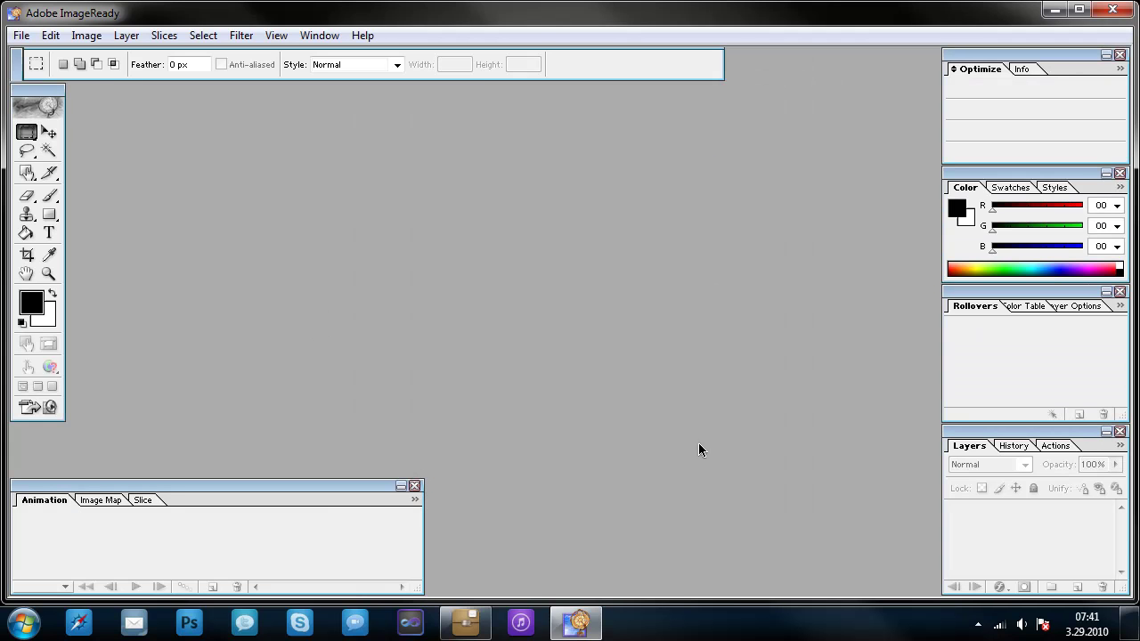
# Change the icon of the running program's Adobe ImageReady 7.0 shortcut to the yellow duck from ImageReady.exe and save its properties.
pyautogui.rightClick(595, 628)
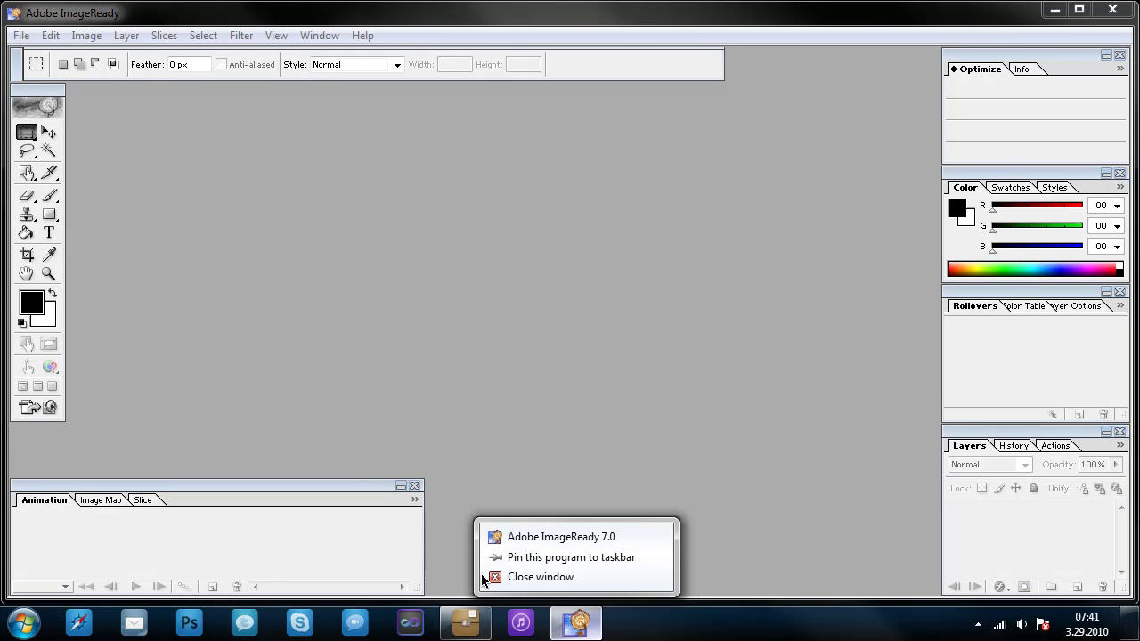
pyautogui.rightClick(570, 538)
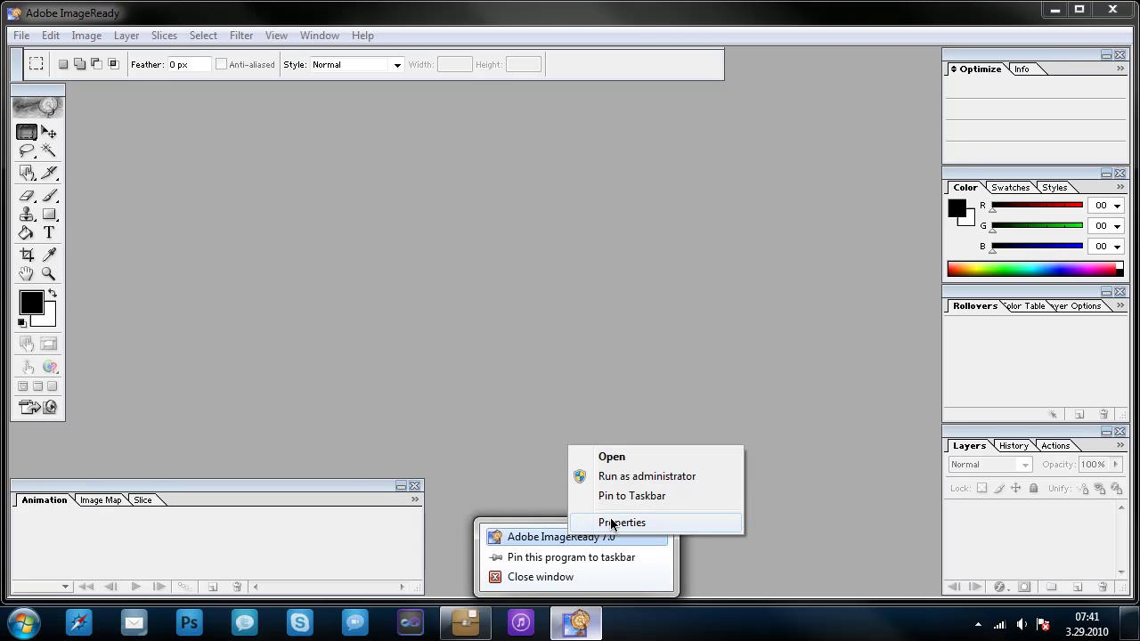
pyautogui.click(611, 524)
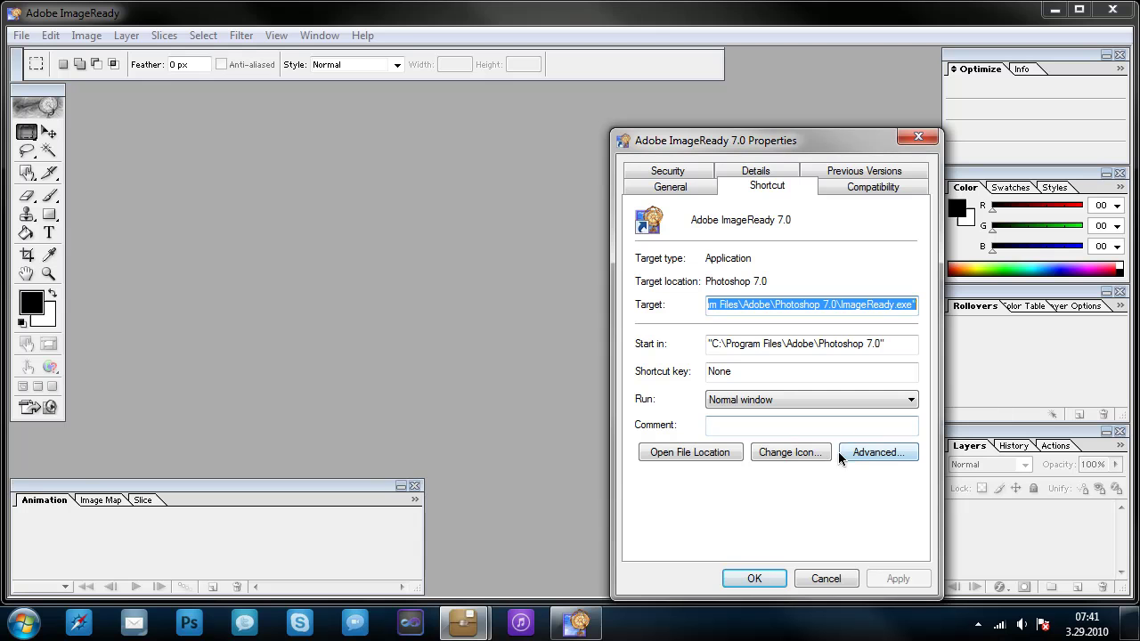
pyautogui.click(814, 456)
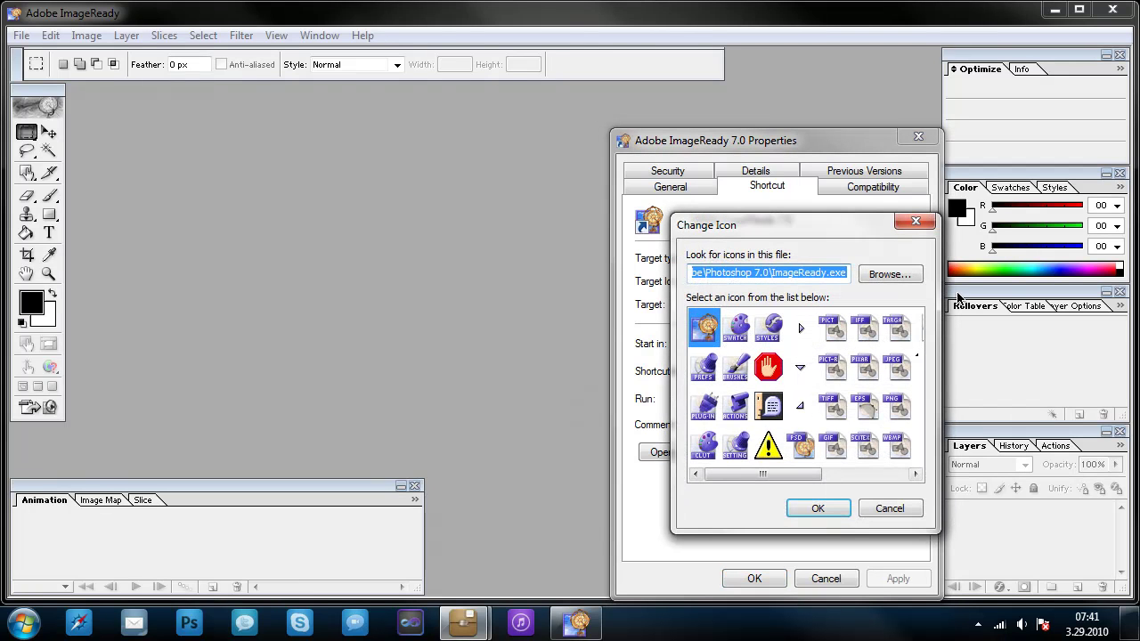
pyautogui.click(789, 458)
pyautogui.moveTo(773, 472); pyautogui.dragTo(885, 479)
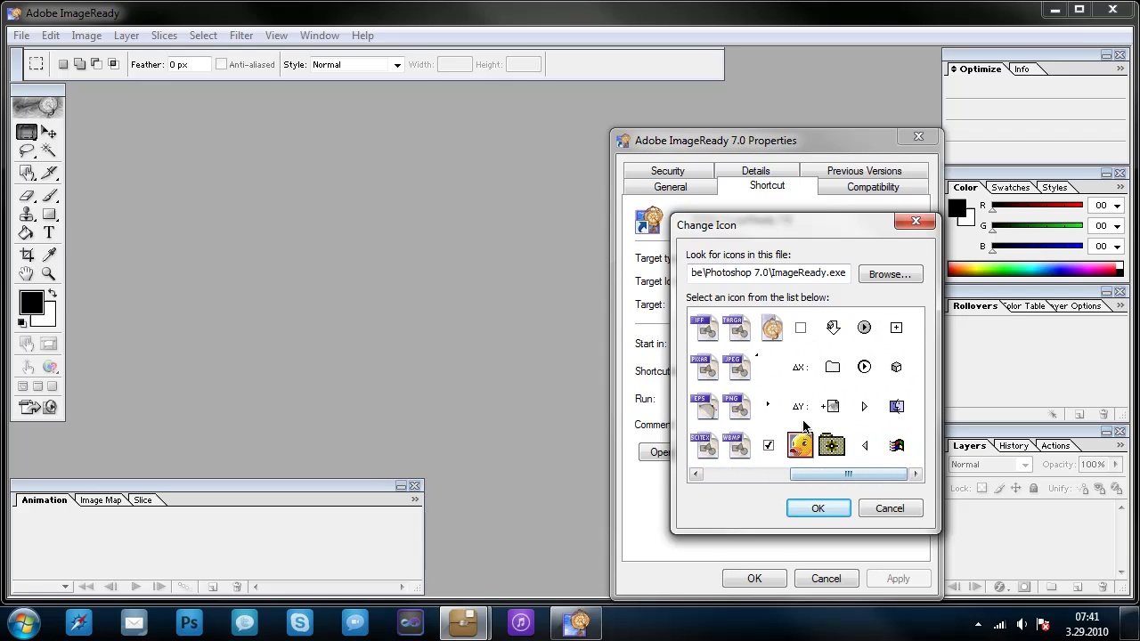
pyautogui.click(799, 448)
pyautogui.click(817, 508)
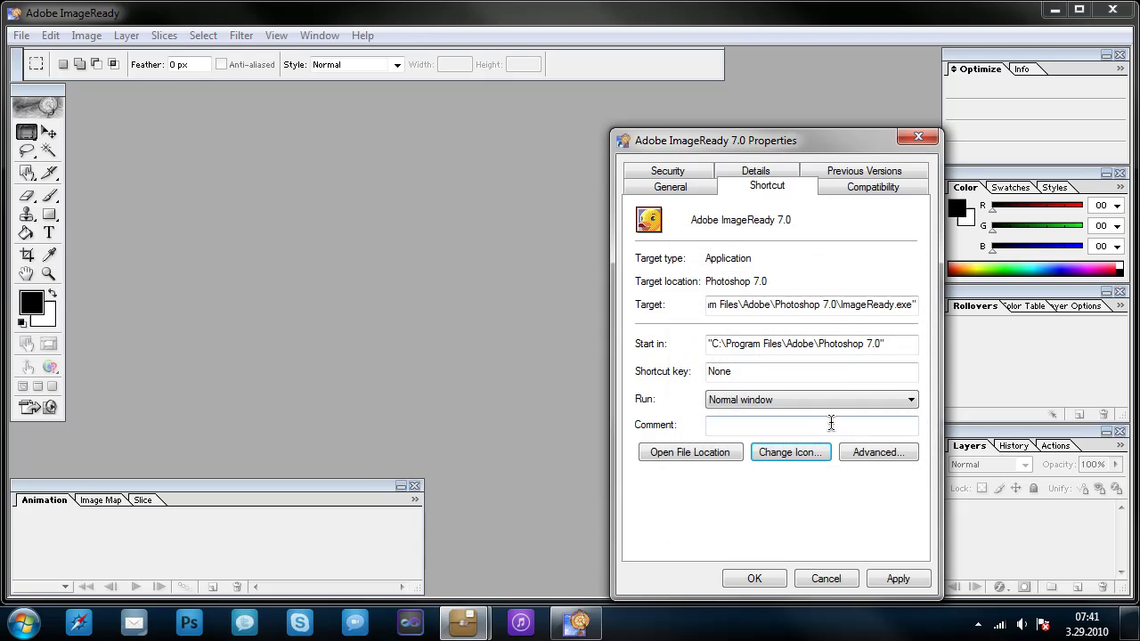
pyautogui.click(897, 579)
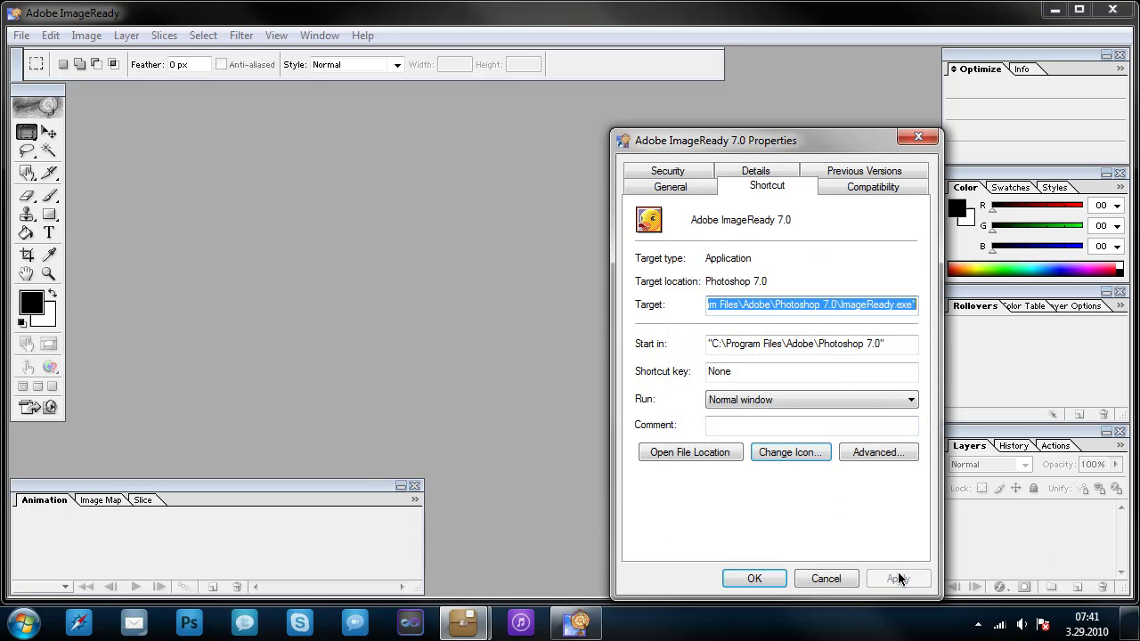
pyautogui.click(754, 579)
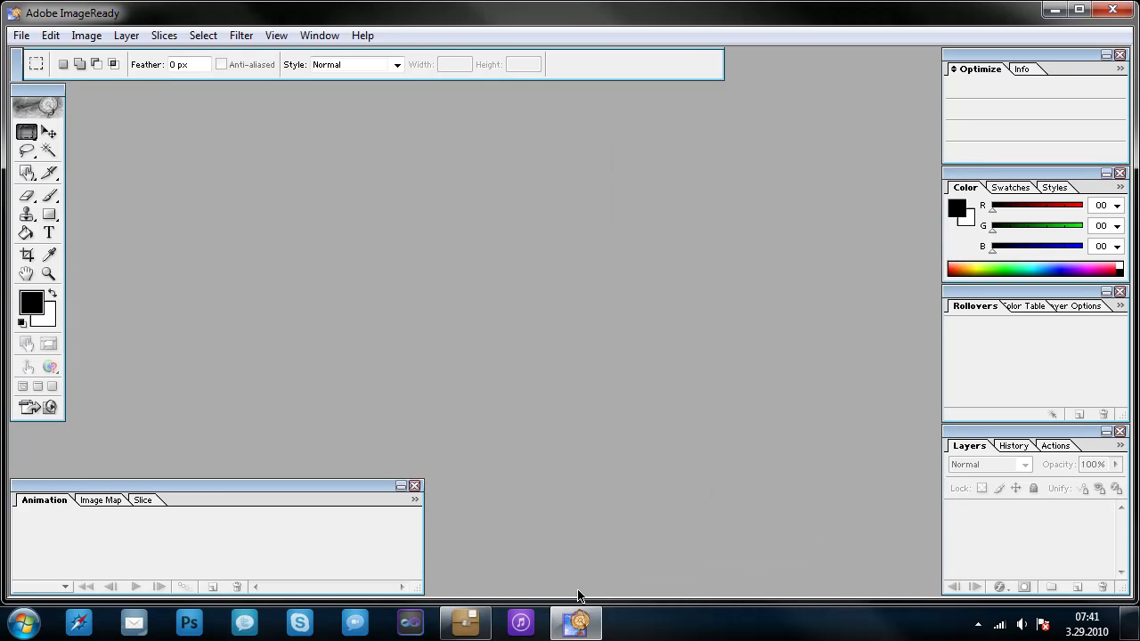
pyautogui.moveTo(589, 626)
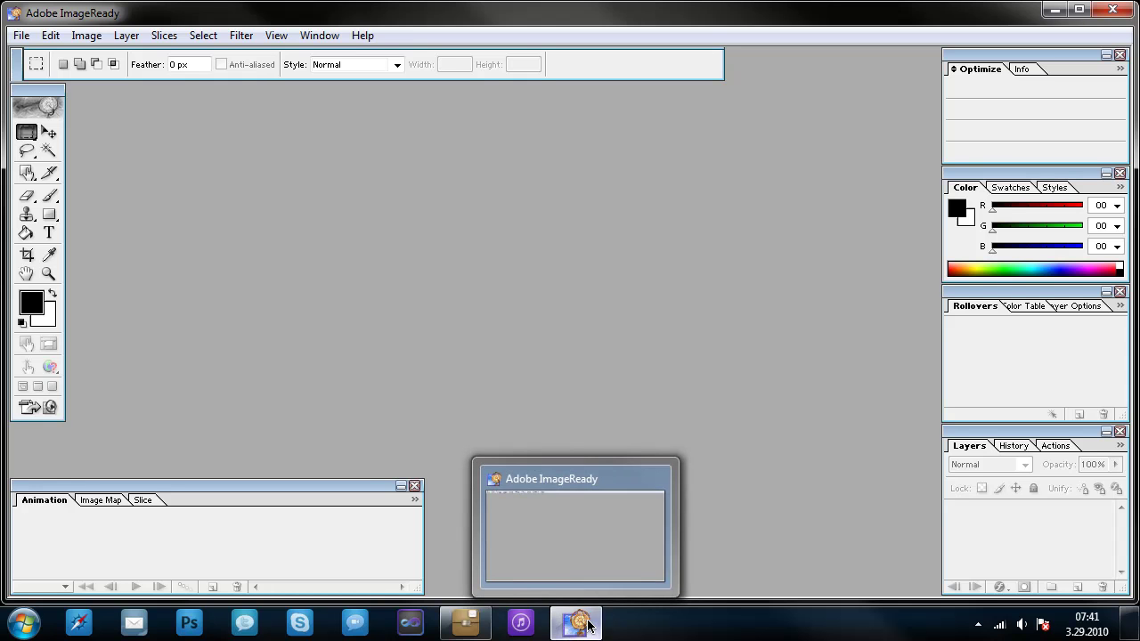
pyautogui.moveTo(487, 608)
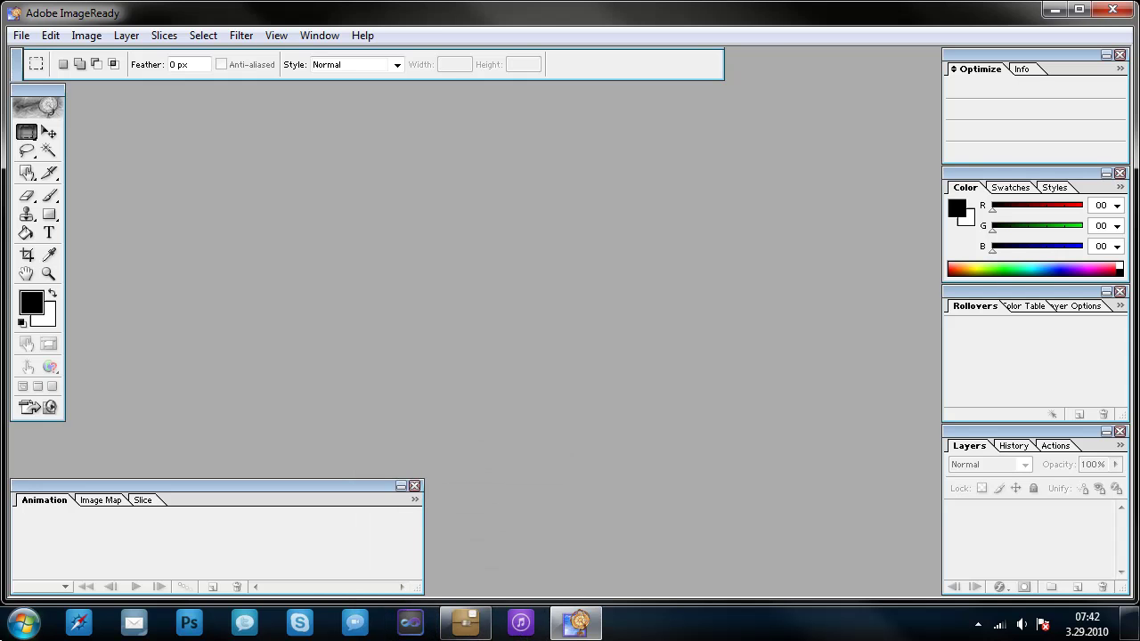
# Run taskmgr to open Windows Task Manager and move its window up so it is fully visible.
pyautogui.click(24, 622)
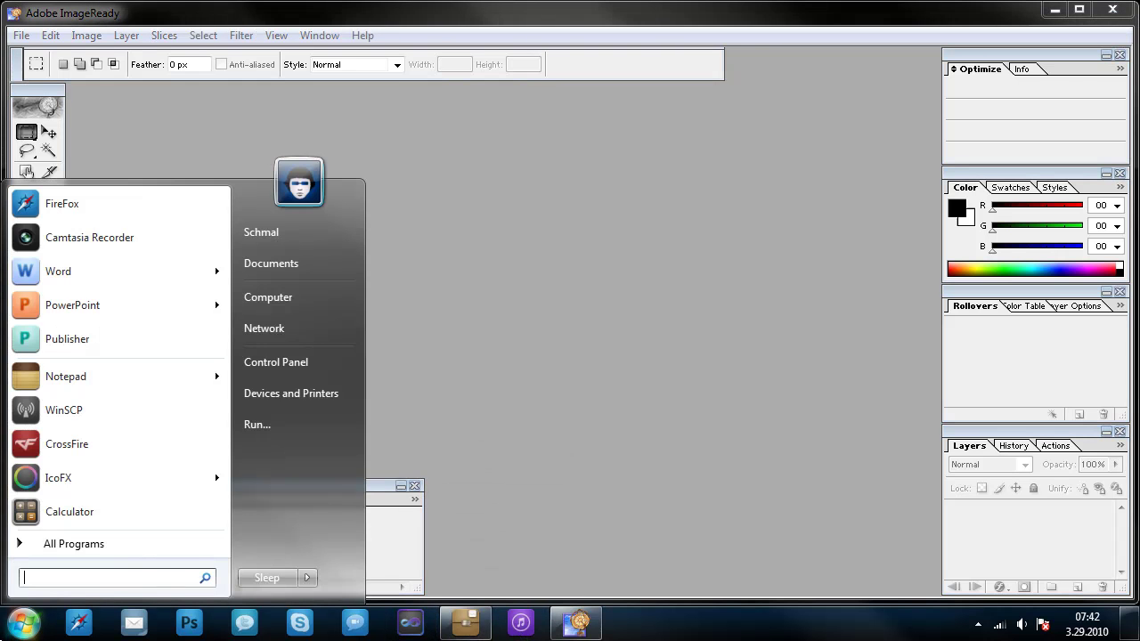
pyautogui.click(297, 424)
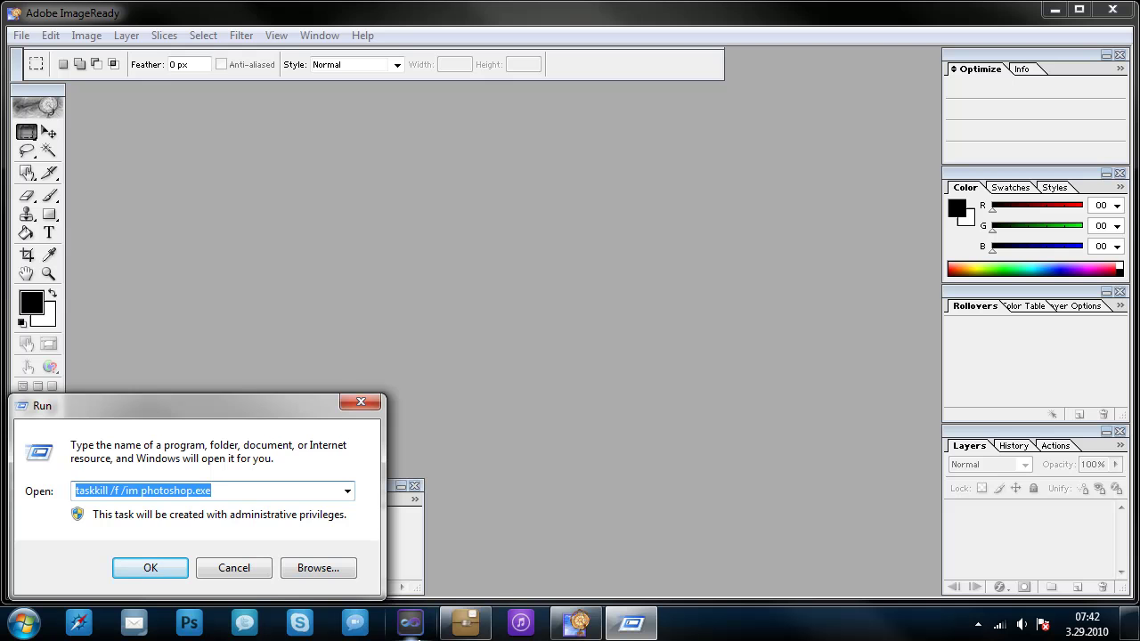
pyautogui.write('taskm')
pyautogui.press('Down')
pyautogui.press('Return')
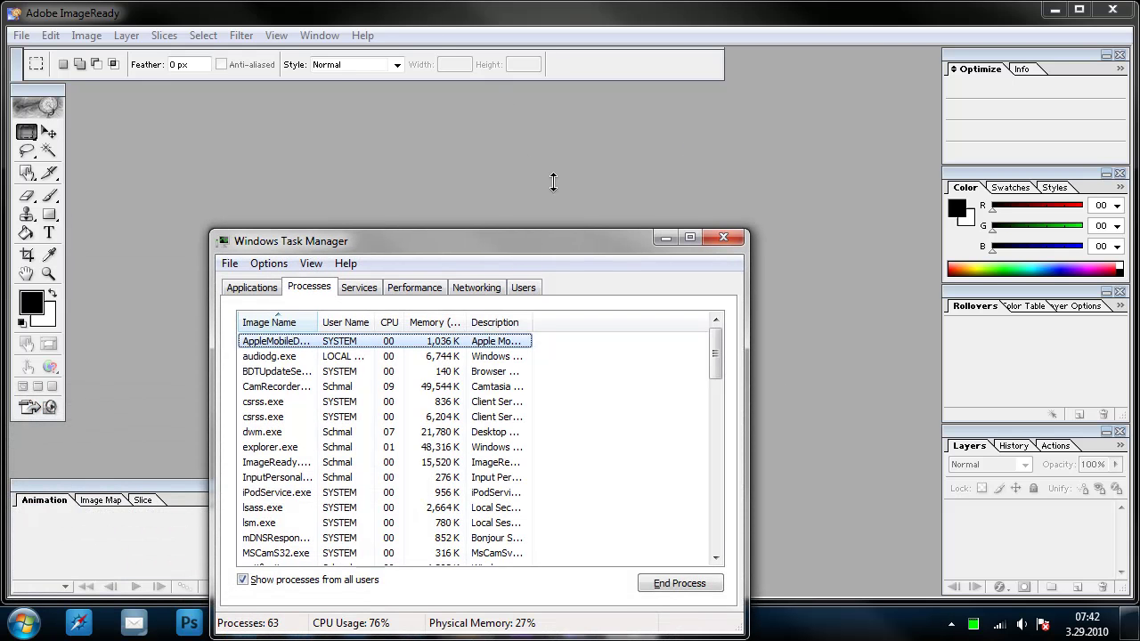
pyautogui.moveTo(553, 182); pyautogui.dragTo(570, 97)
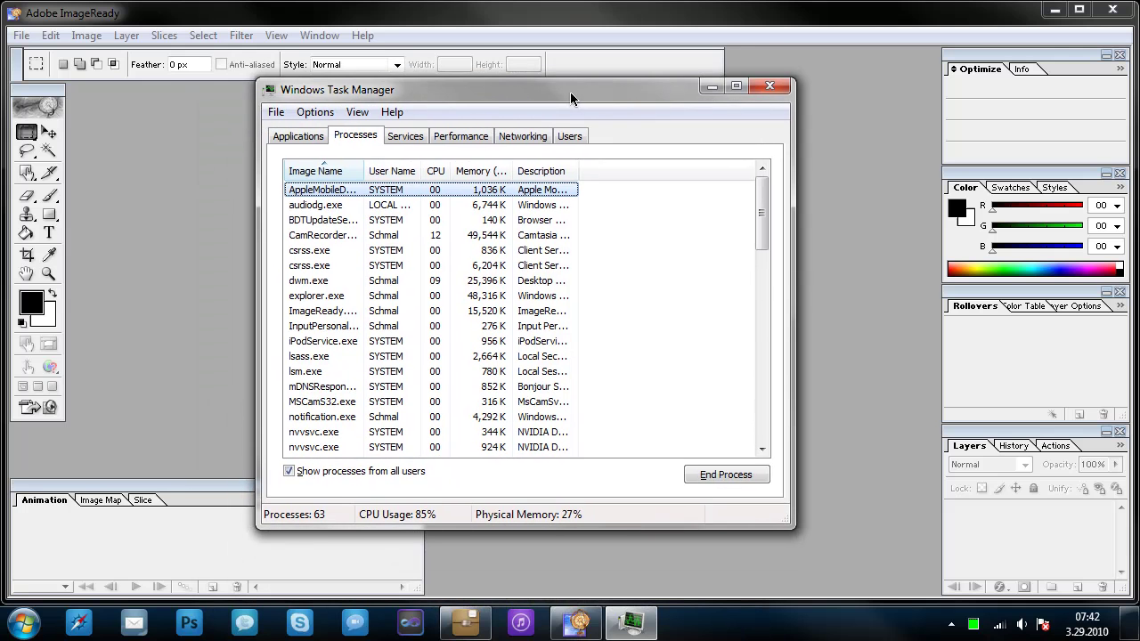
# Run the new task "taskkill /f /im explorer.exe" from Task Manager to force-close Windows Explorer.
pyautogui.click(277, 114)
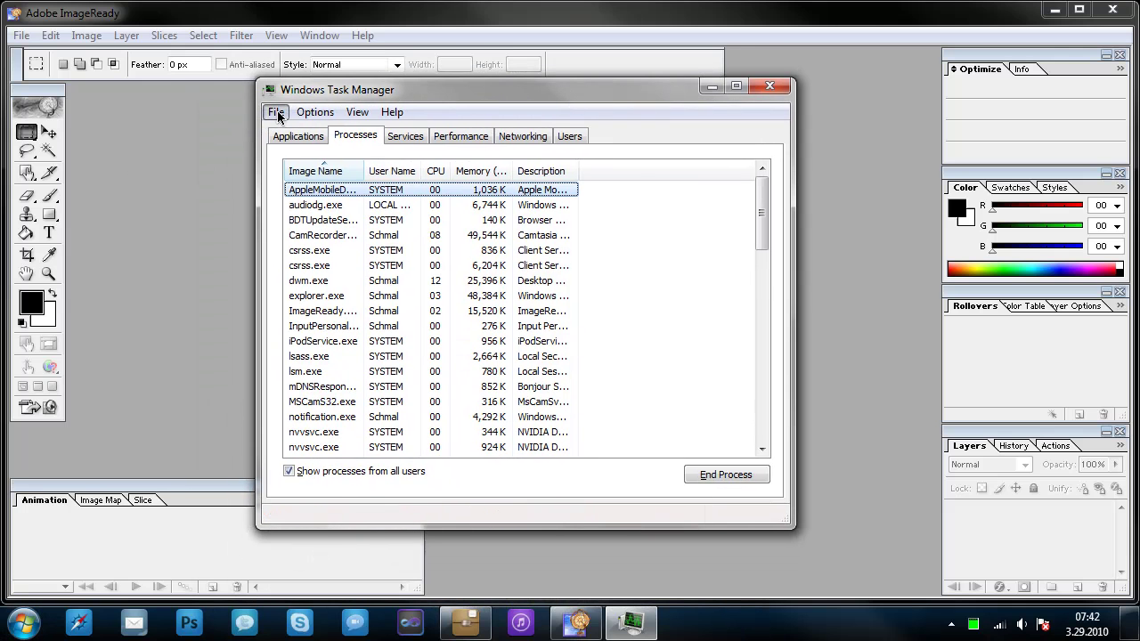
pyautogui.click(269, 131)
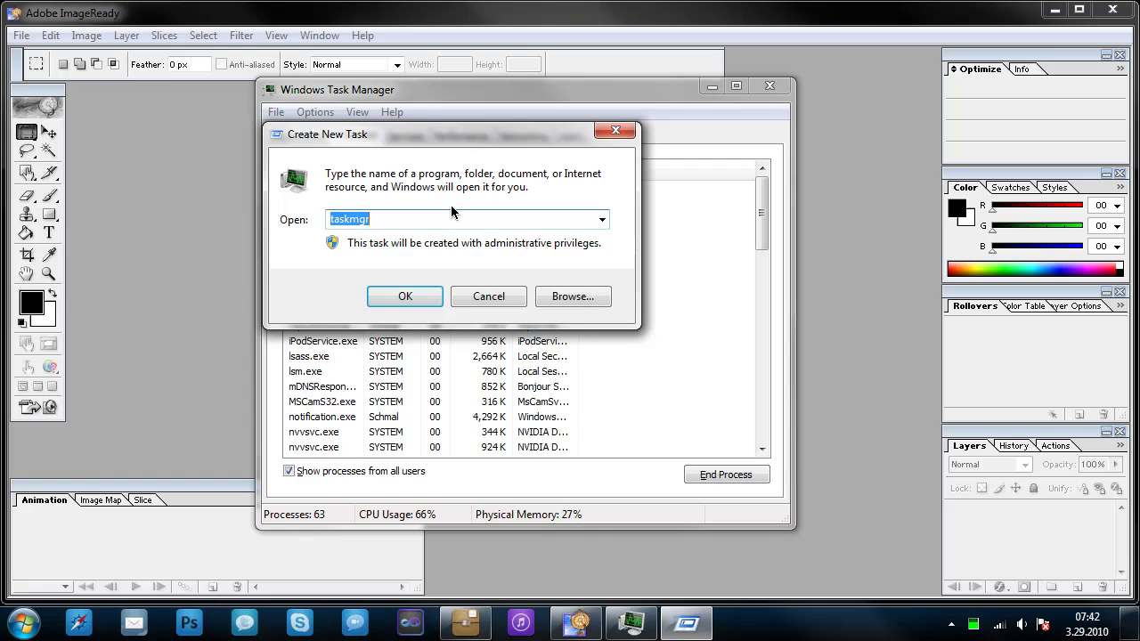
pyautogui.write('taskkill /')
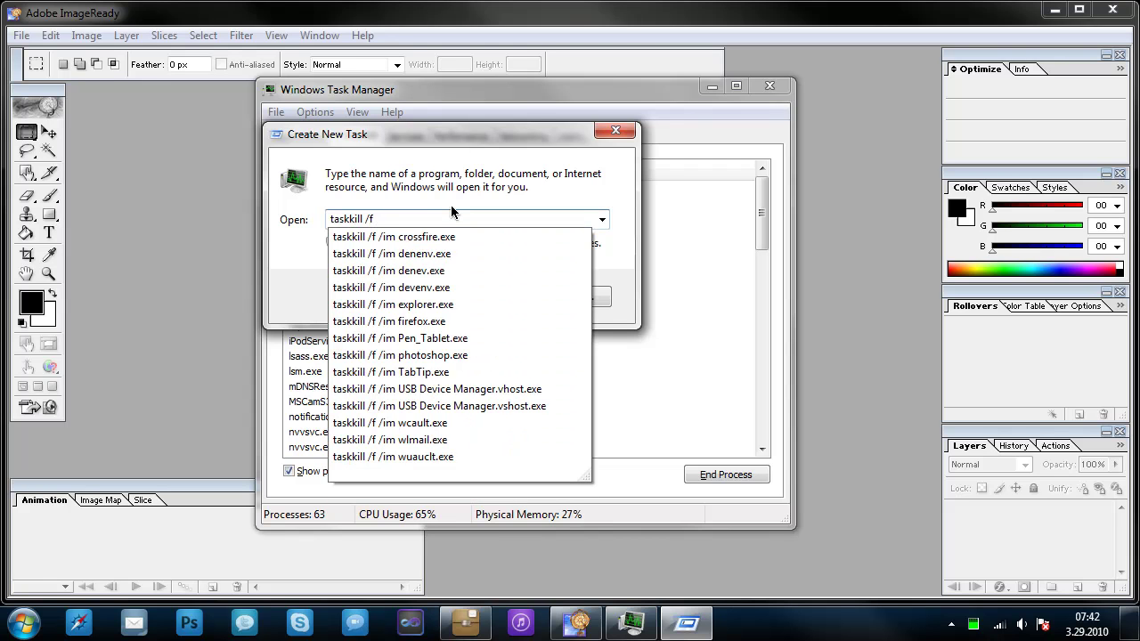
pyautogui.write('f /im explo')
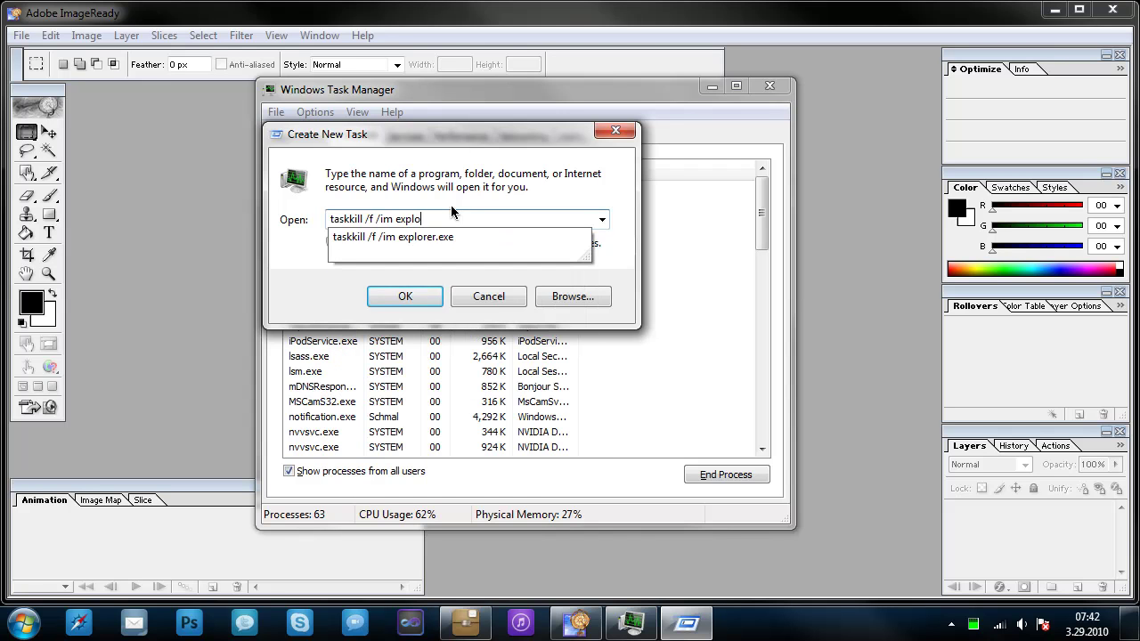
pyautogui.write('rer.exe')
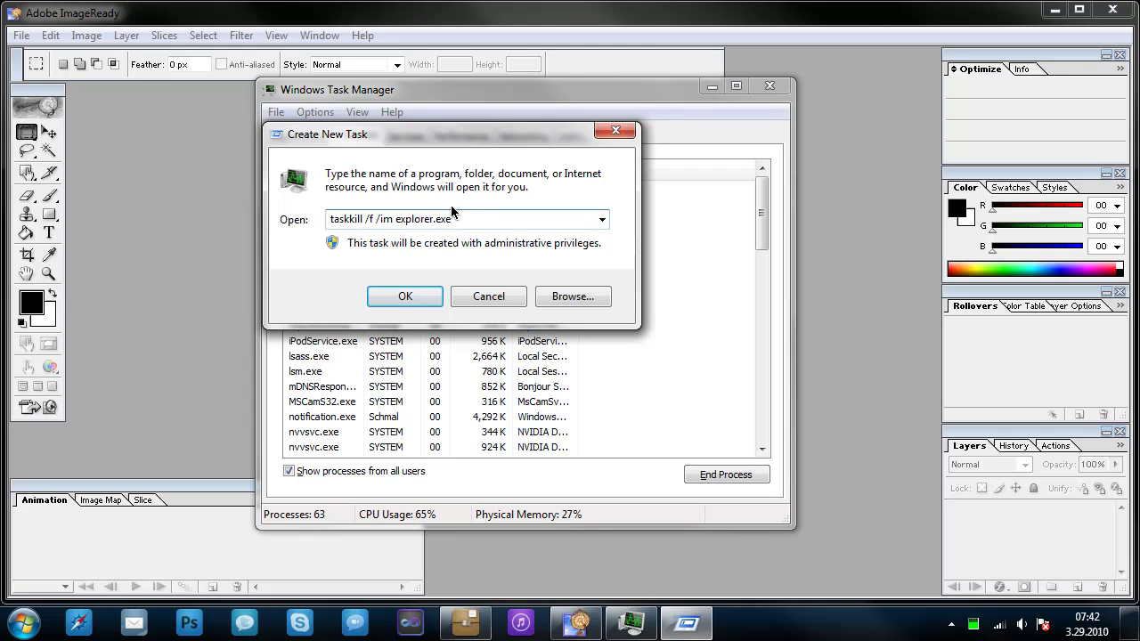
pyautogui.press('Return')
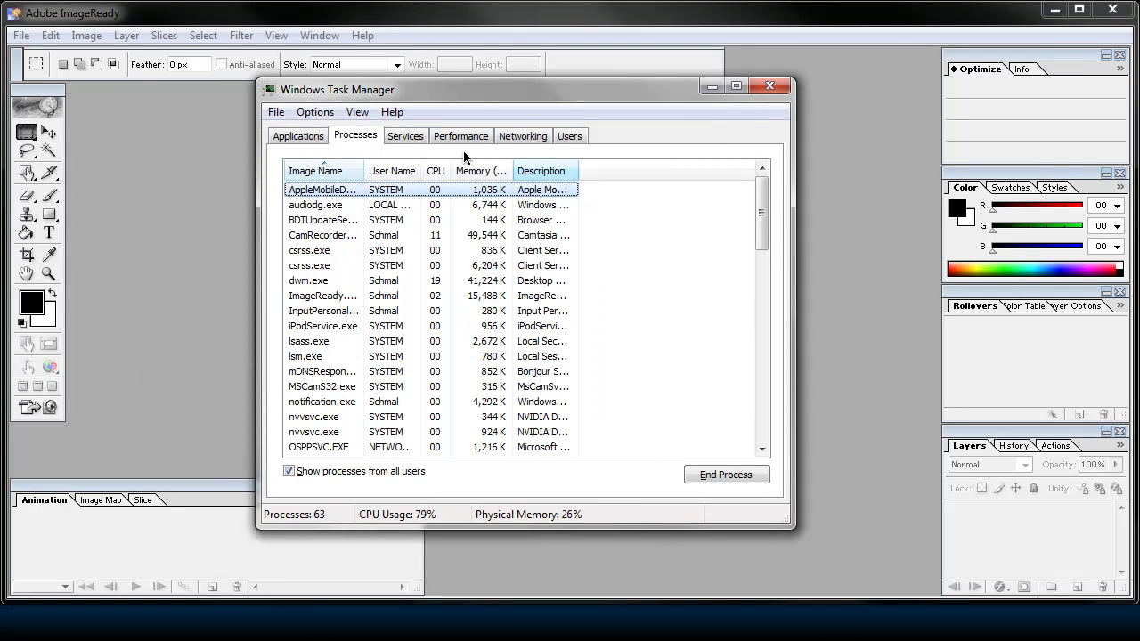
# Restart Windows Explorer by running explorer as a new task from Task Manager.
pyautogui.click(275, 112)
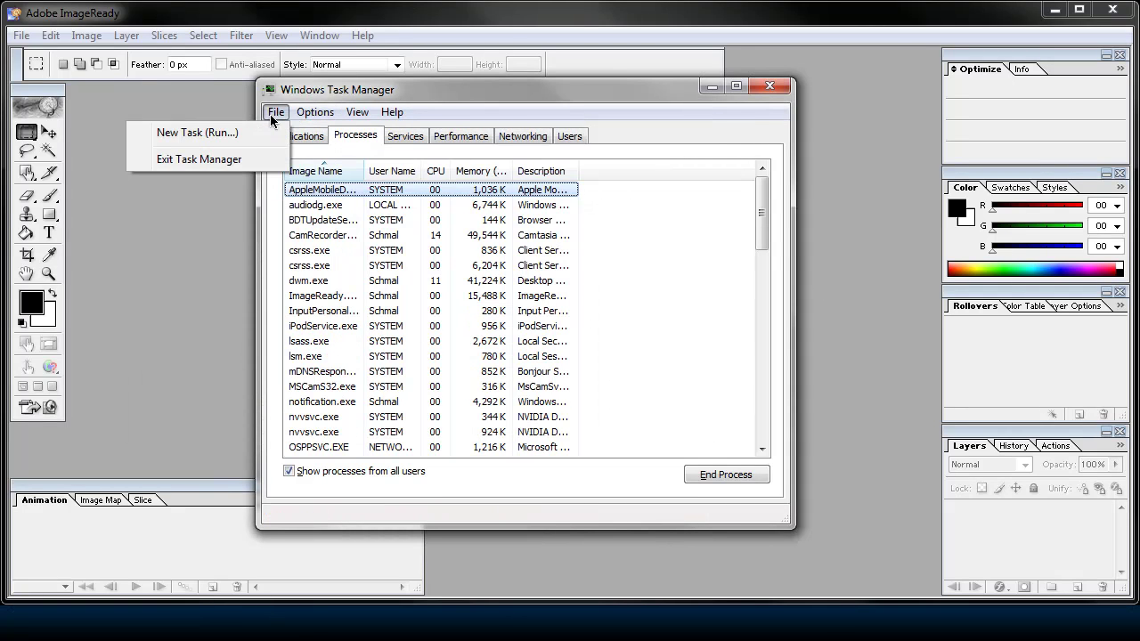
pyautogui.click(242, 139)
pyautogui.write('ex')
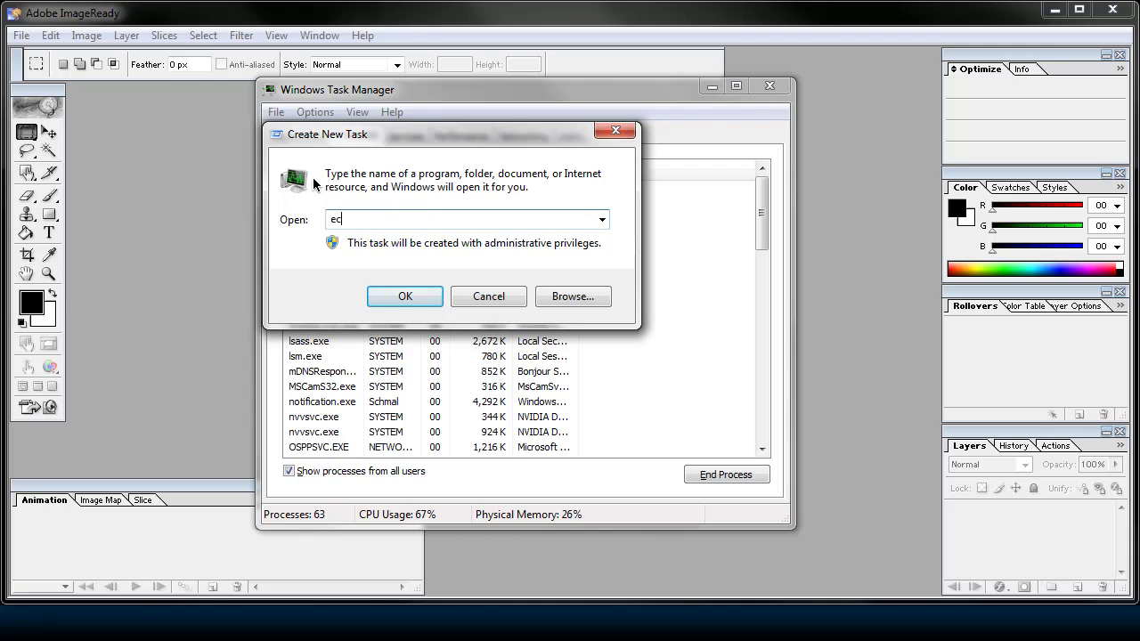
pyautogui.write('plorer')
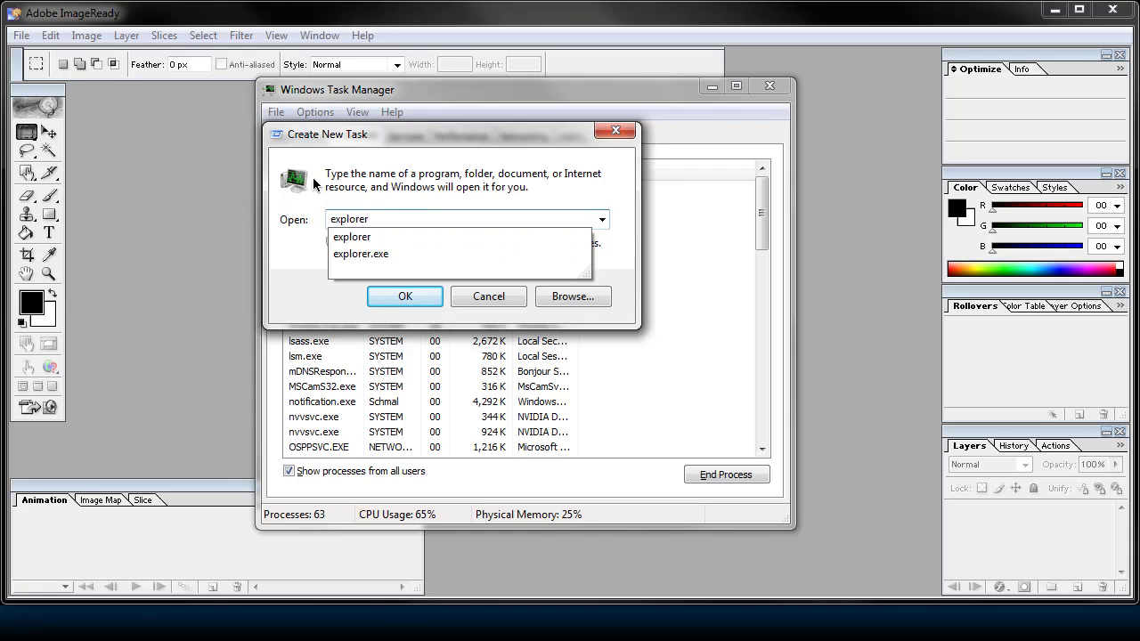
pyautogui.press('Return')
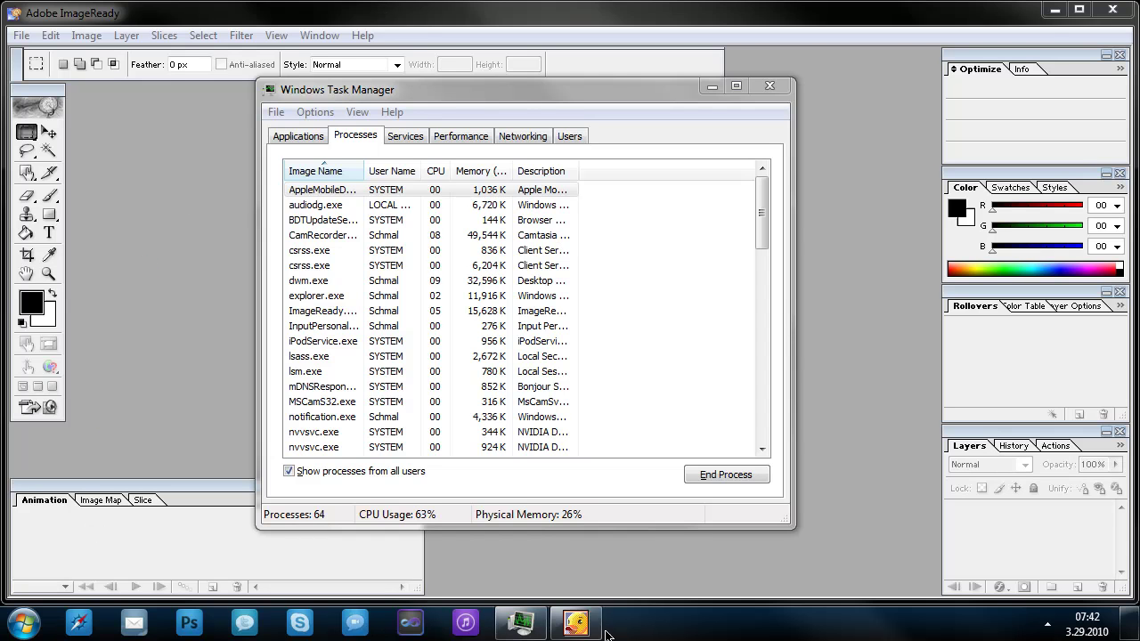
# Check ImageReady's refreshed taskbar icon, and close both Task Manager and ImageReady.
pyautogui.moveTo(521, 623)
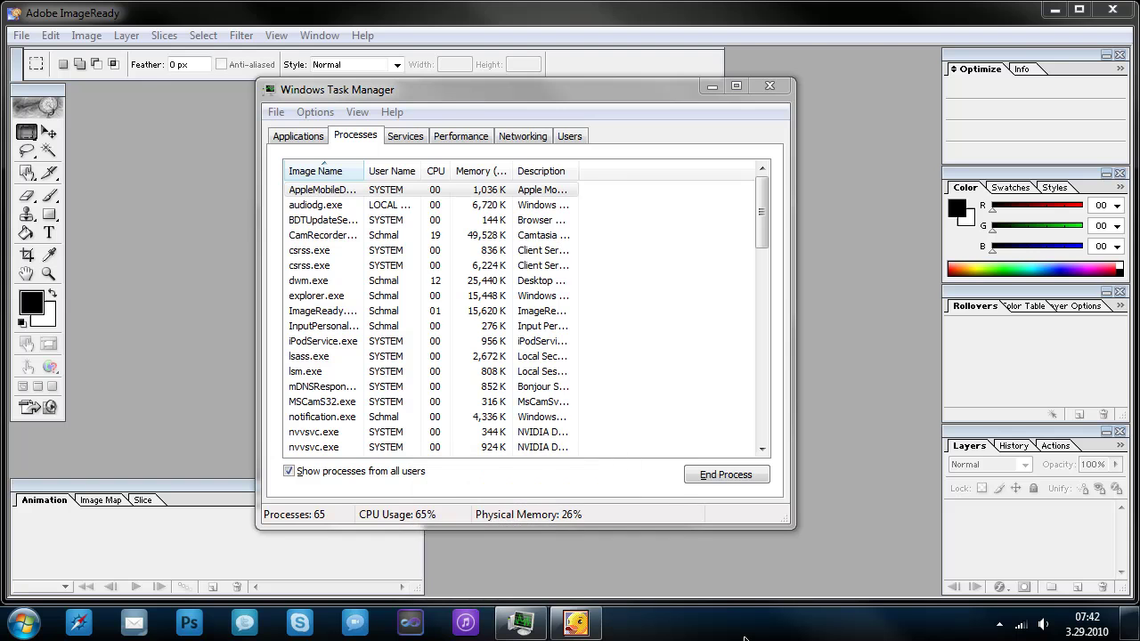
pyautogui.moveTo(588, 623)
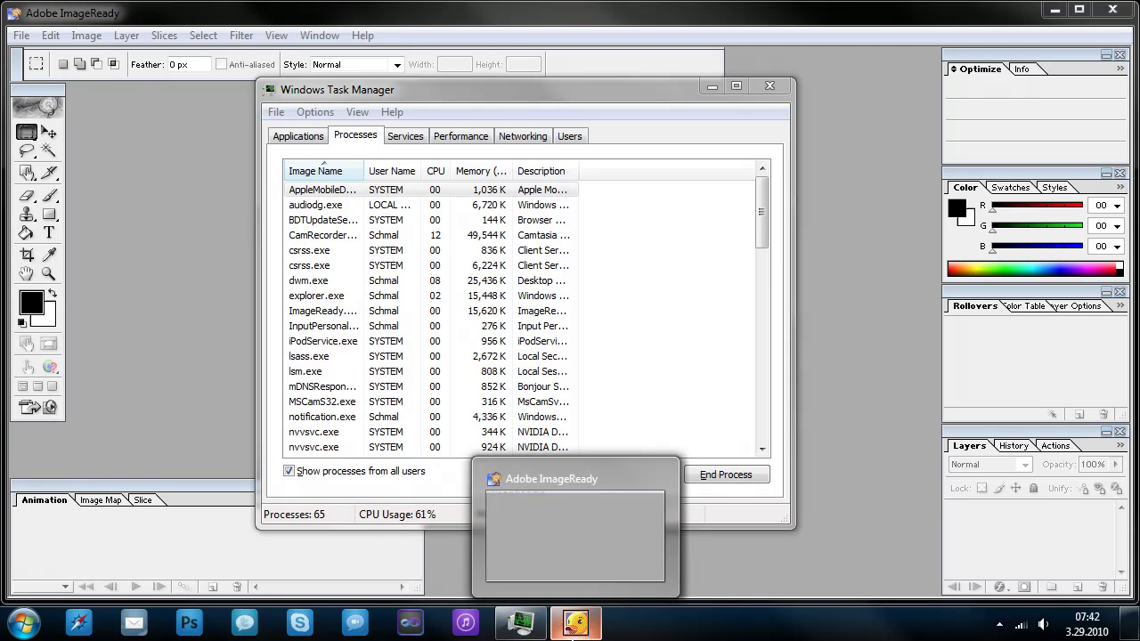
pyautogui.click(751, 88)
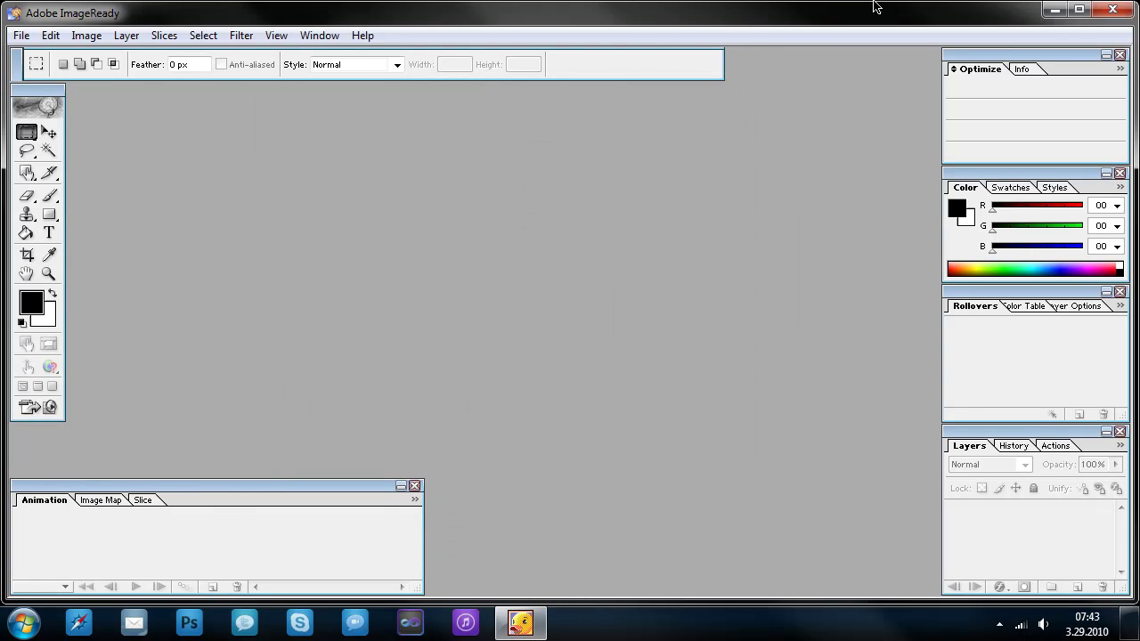
pyautogui.press('Tab')
pyautogui.click(1119, 18)
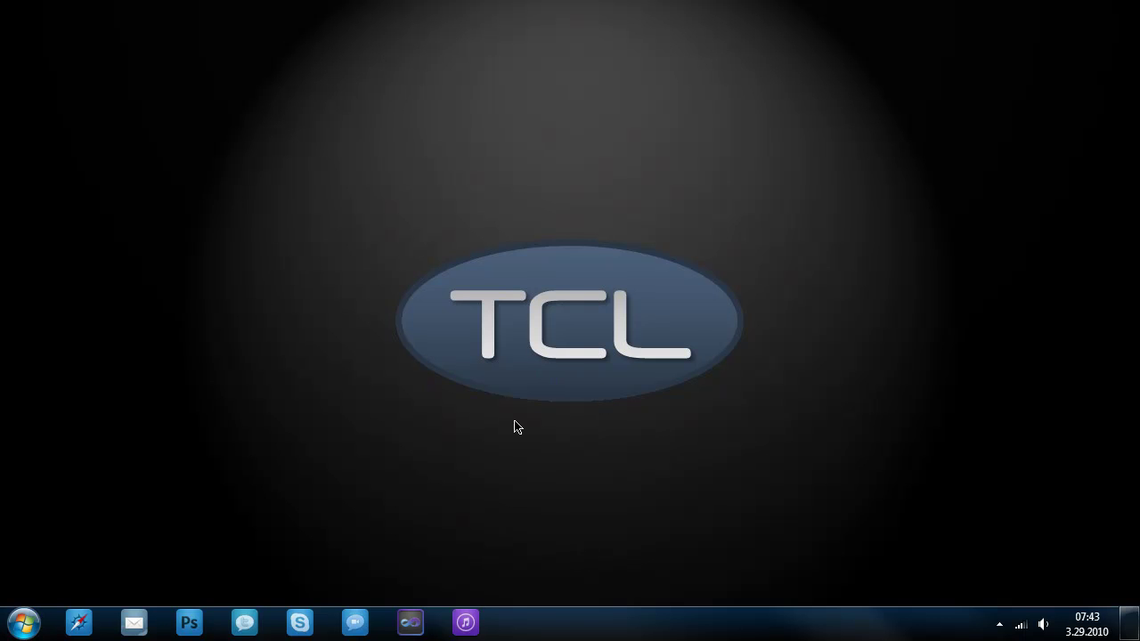
# Turn on the display of desktop icons.
pyautogui.rightClick(539, 301)
pyautogui.moveTo(495, 321)
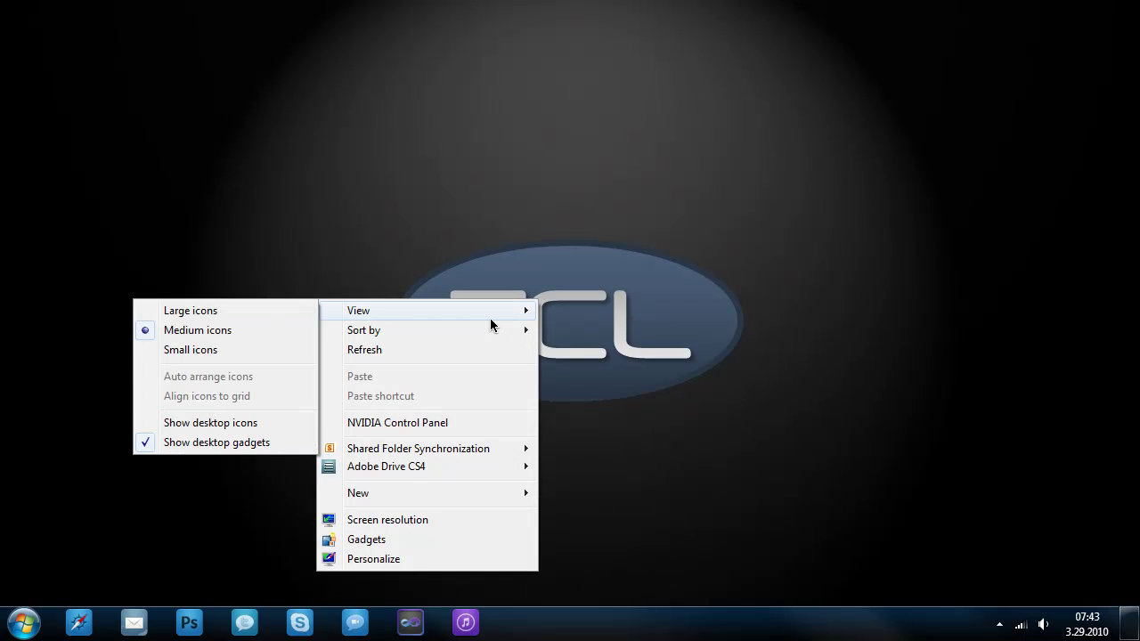
pyautogui.click(248, 429)
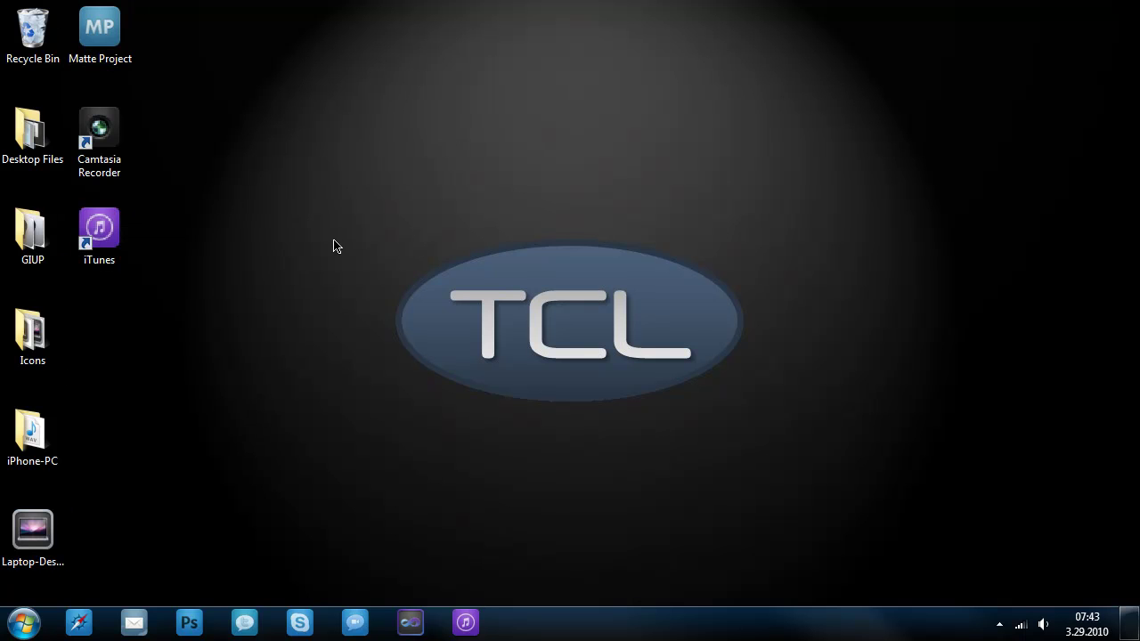
# Start creating a new shortcut on the desktop, dismissing the file browser without choosing a target.
pyautogui.rightClick(646, 260)
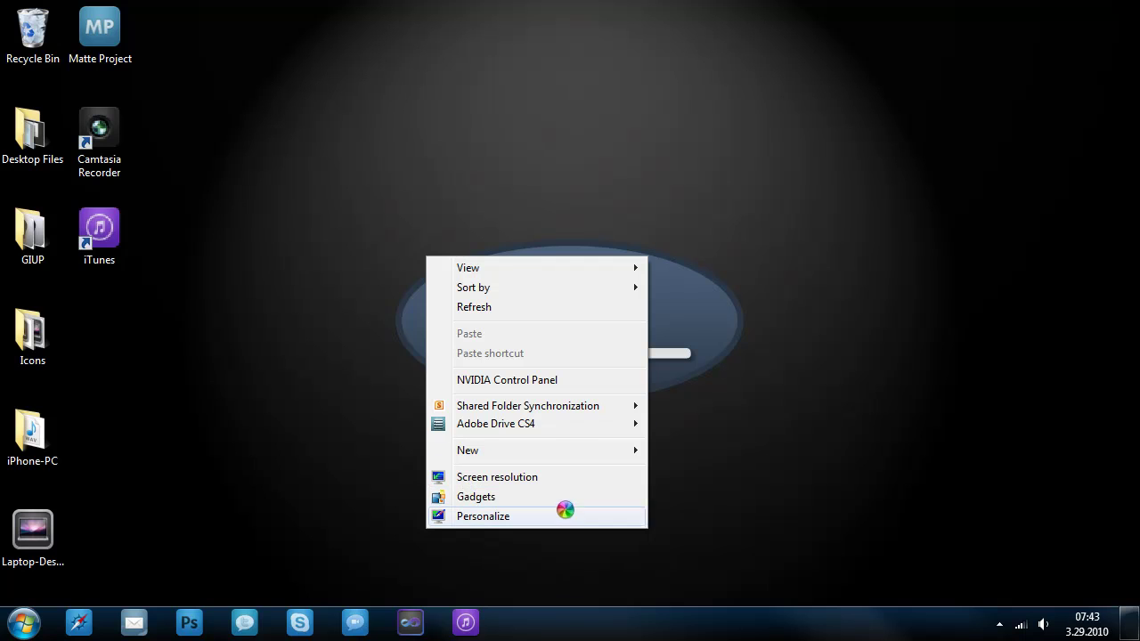
pyautogui.moveTo(590, 452)
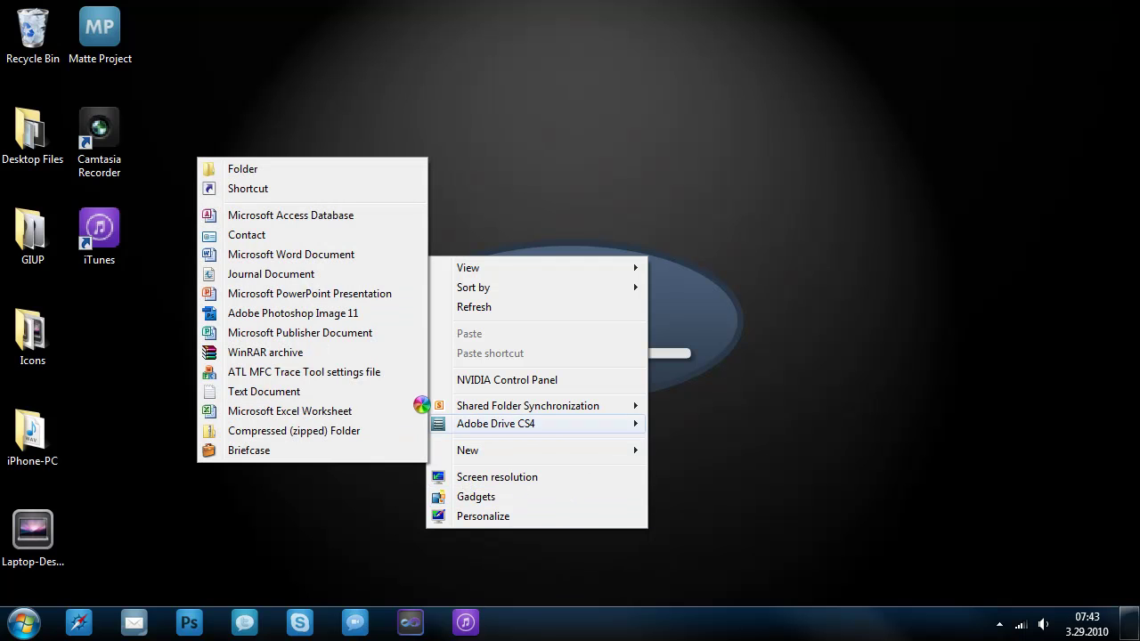
pyautogui.click(267, 187)
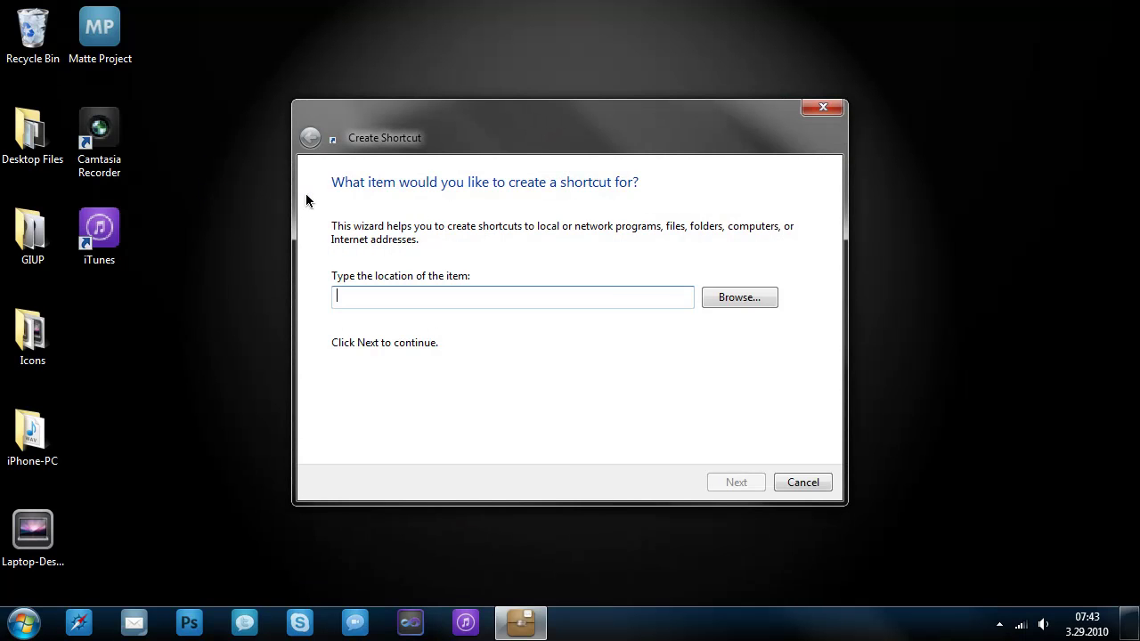
pyautogui.click(739, 299)
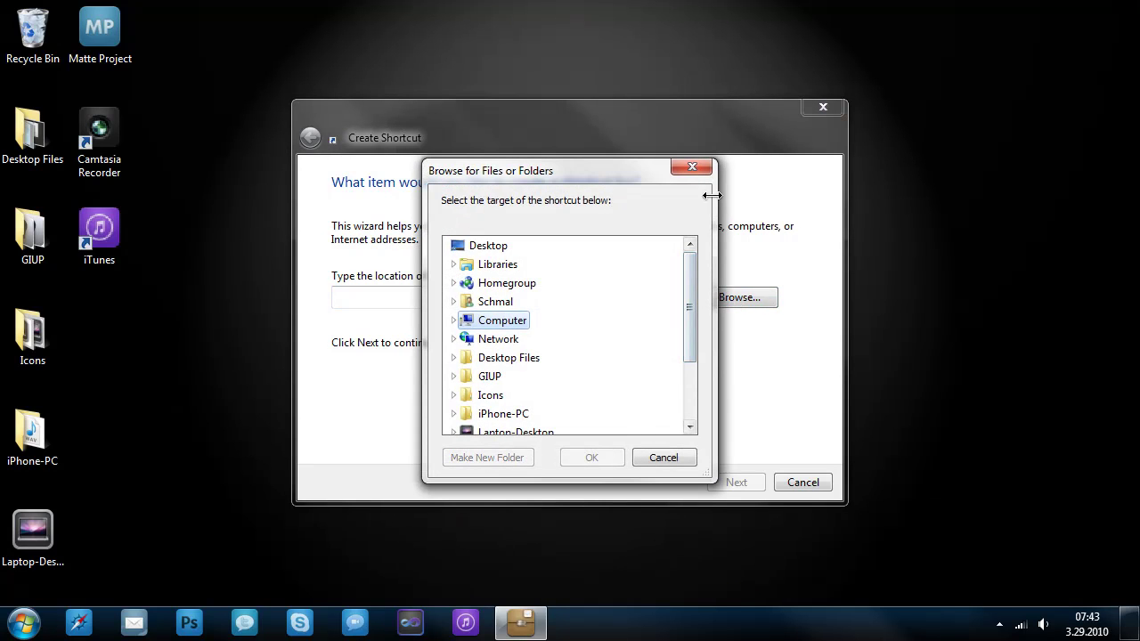
pyautogui.click(704, 166)
pyautogui.click(513, 293)
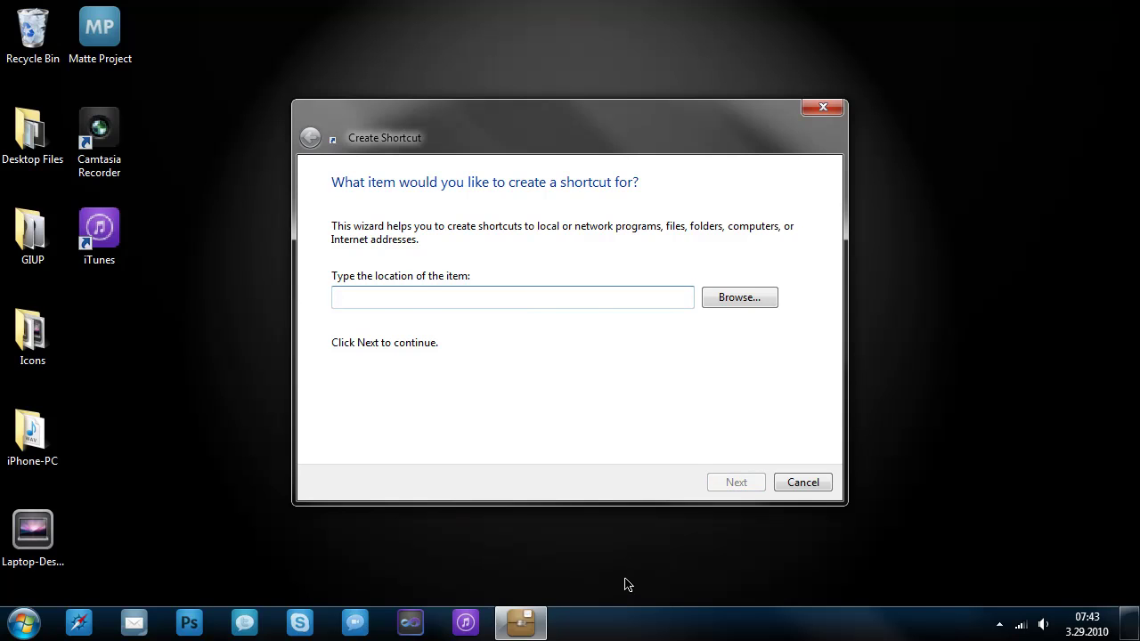
# Set the new shortcut's target to C:\Program FIles\Internet Explorer\Iexplore.exe and continue to the naming page.
pyautogui.write('Cj')
pyautogui.press('BackSpace')
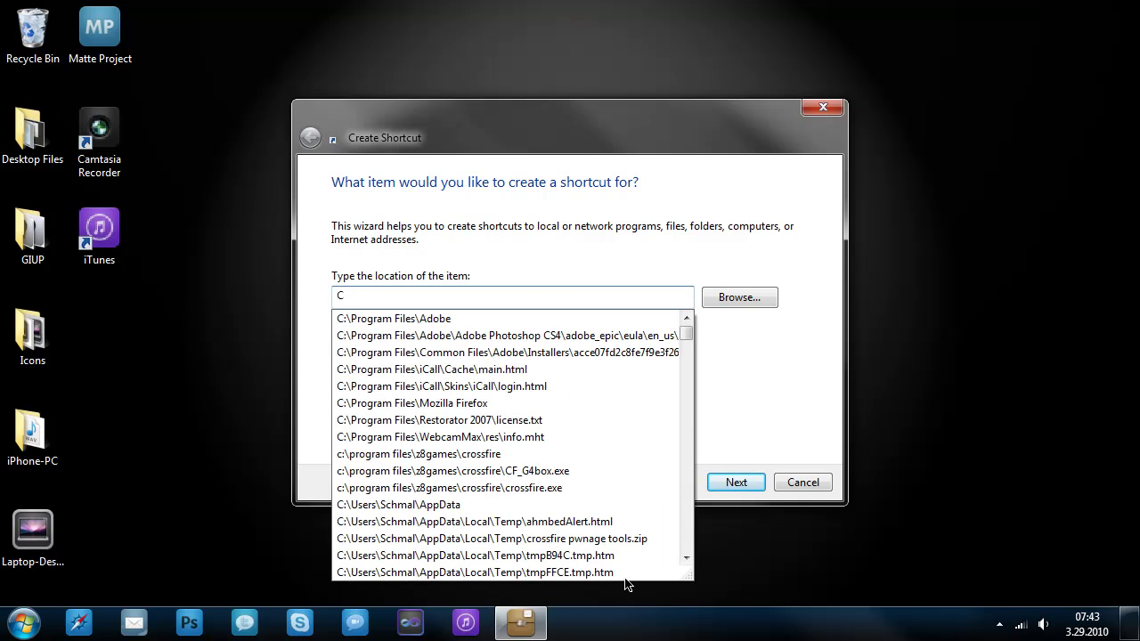
pyautogui.write(':\\Program ')
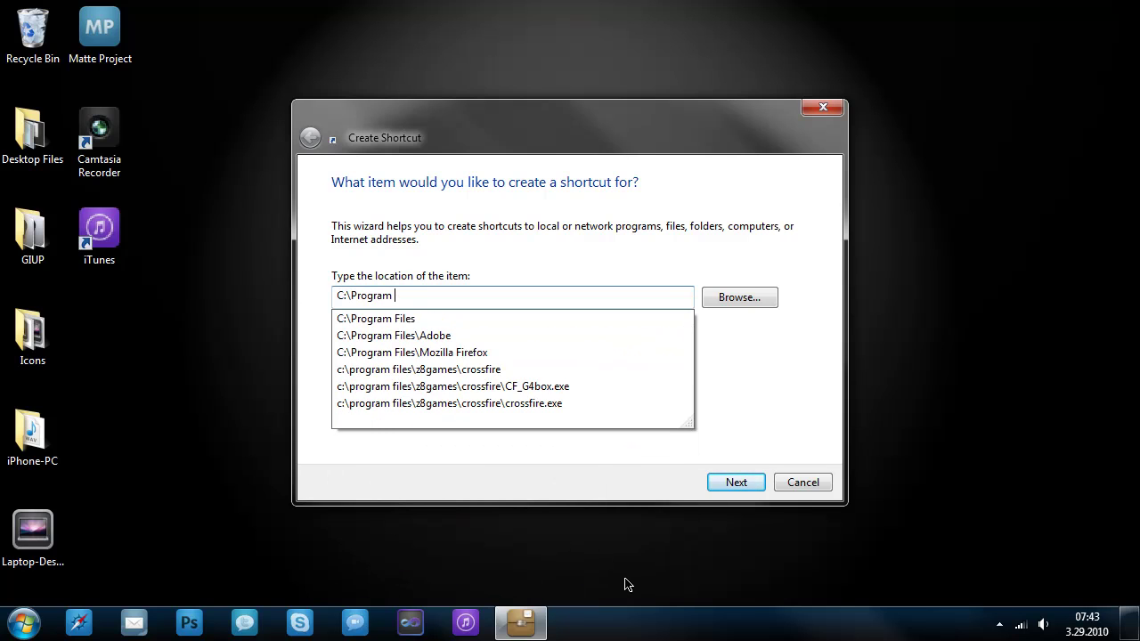
pyautogui.write('FIles\\Internet')
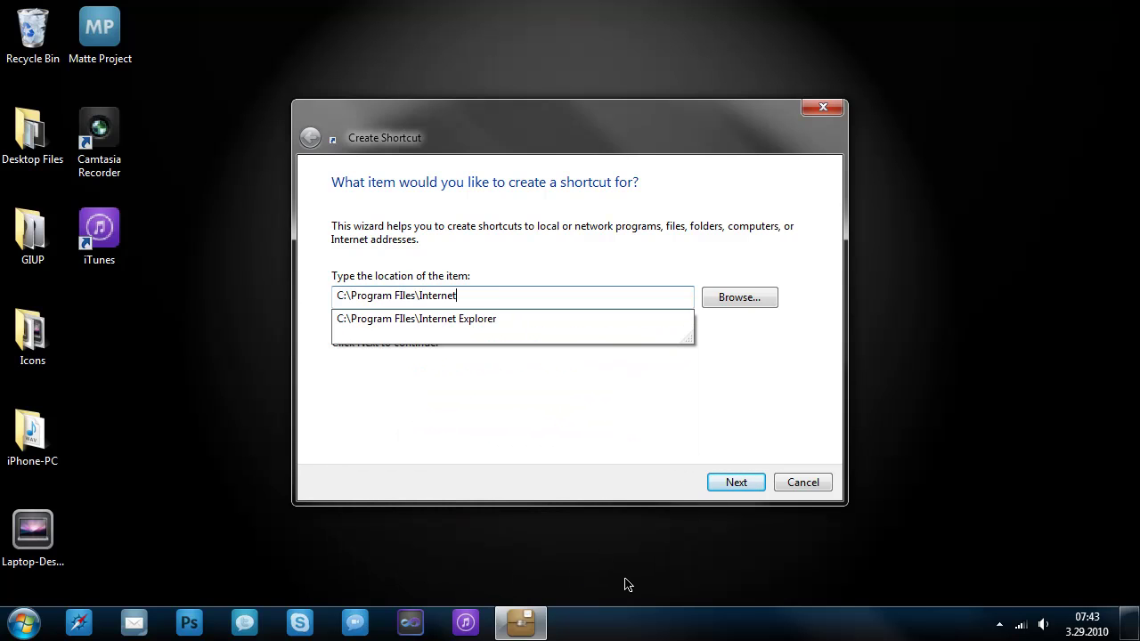
pyautogui.write(' Explorer')
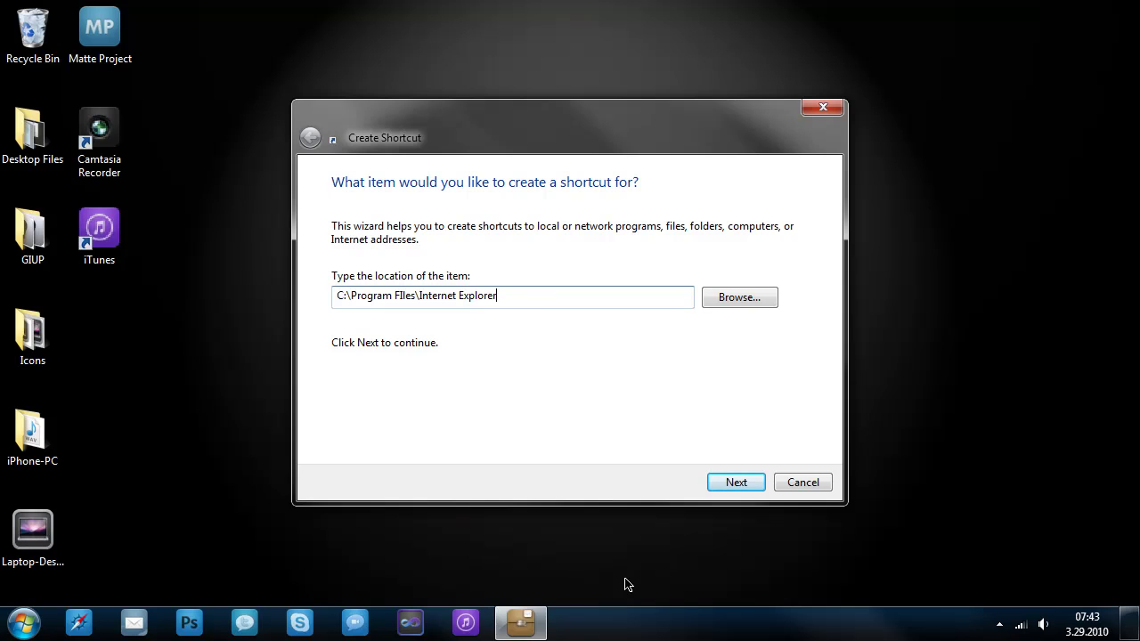
pyautogui.write('e\\Iex')
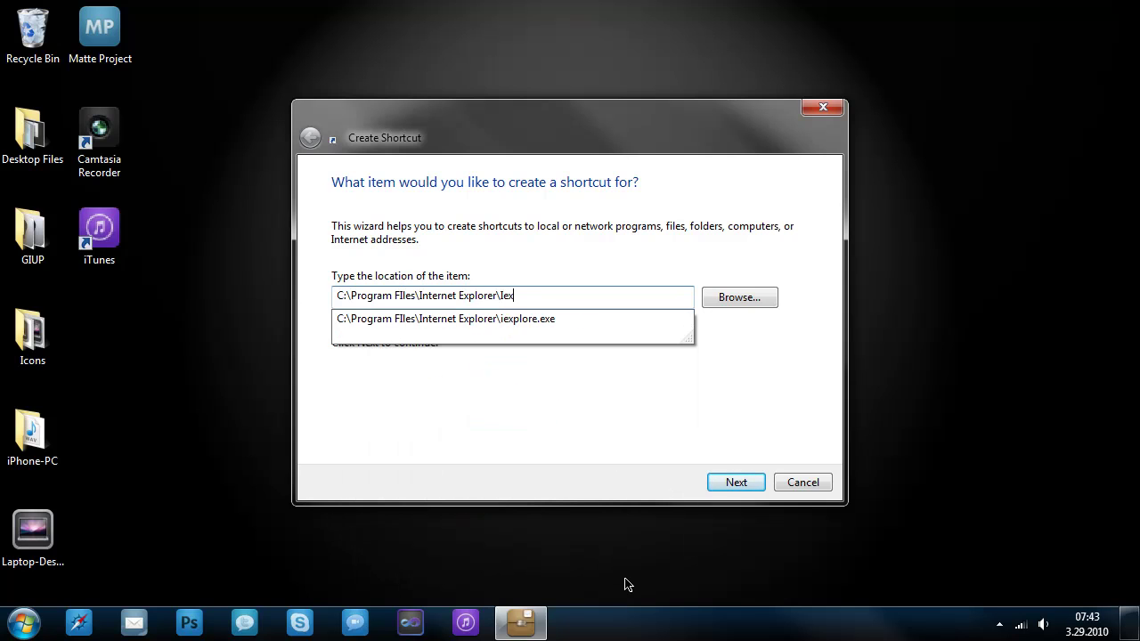
pyautogui.write('plore.exe')
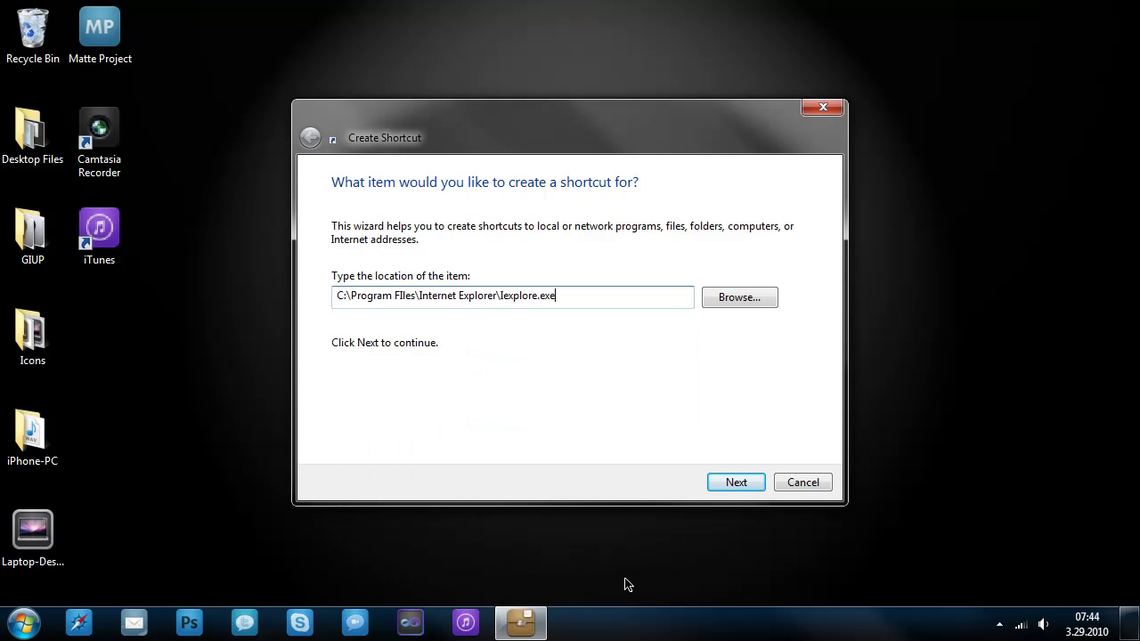
pyautogui.press('Return')
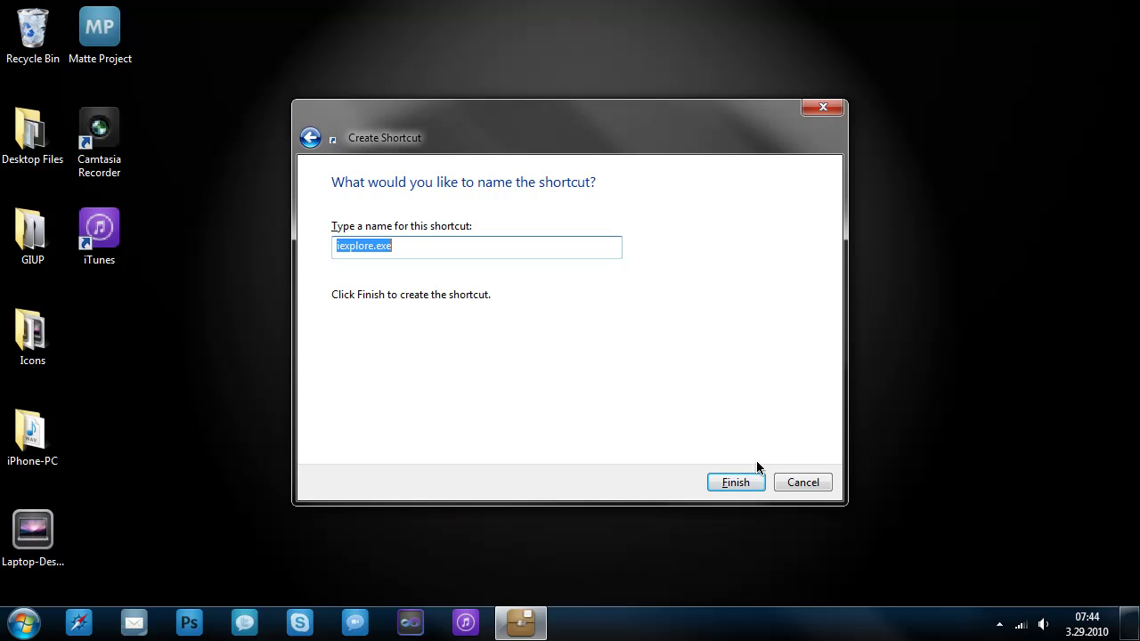
# Name the shortcut IEFAIL, finish creating it and place it below the iTunes icon on the desktop.
pyautogui.write('IEFAIL')
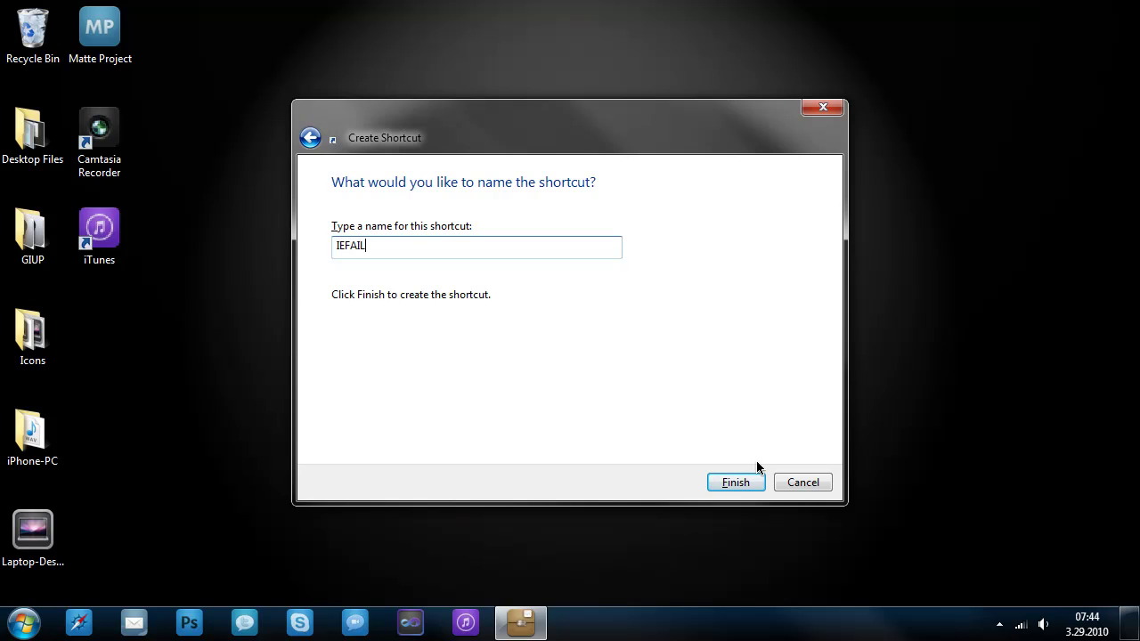
pyautogui.press('Return')
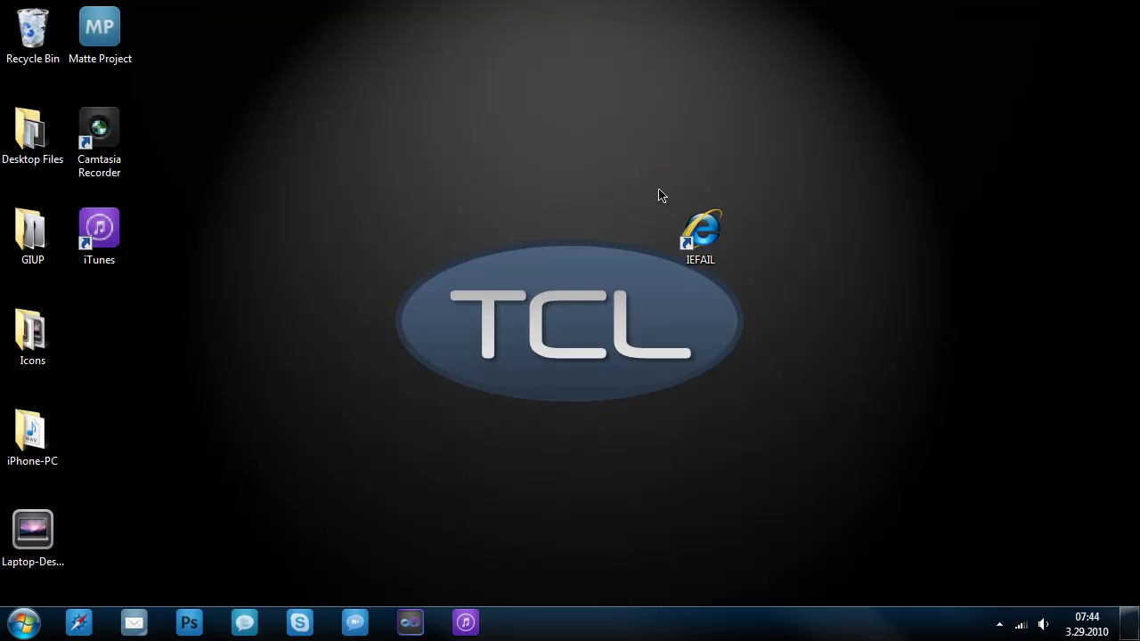
pyautogui.moveTo(701, 223); pyautogui.dragTo(111, 287)
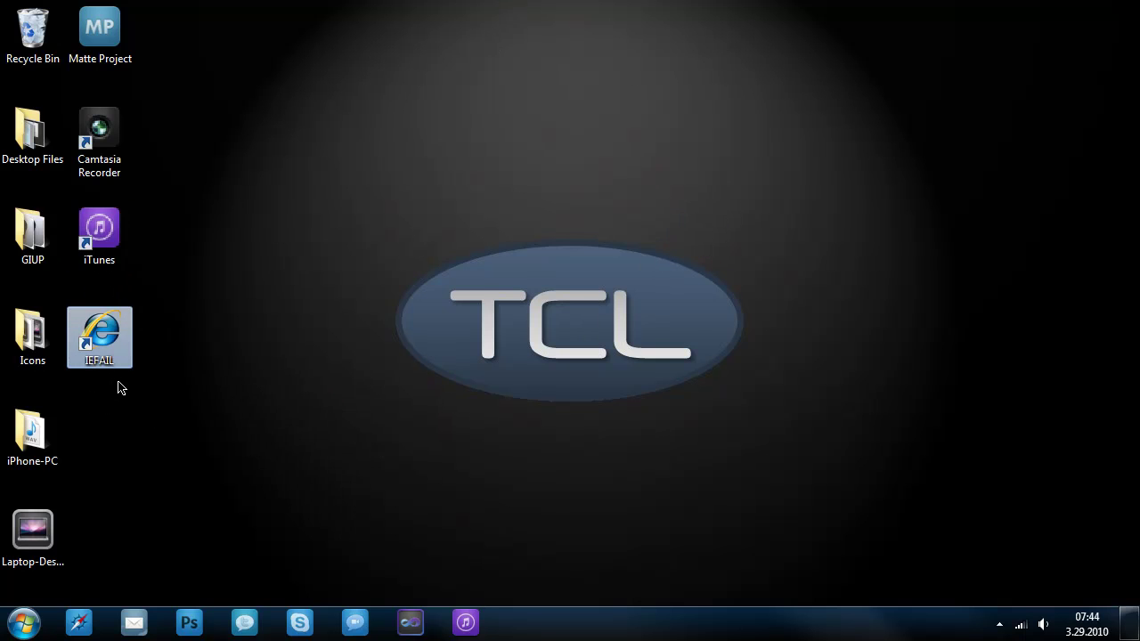
# Change the IEFAIL desktop shortcut's icon to the blue-roofed house from iexplore.exe and apply it.
pyautogui.click(223, 155)
pyautogui.click(107, 325)
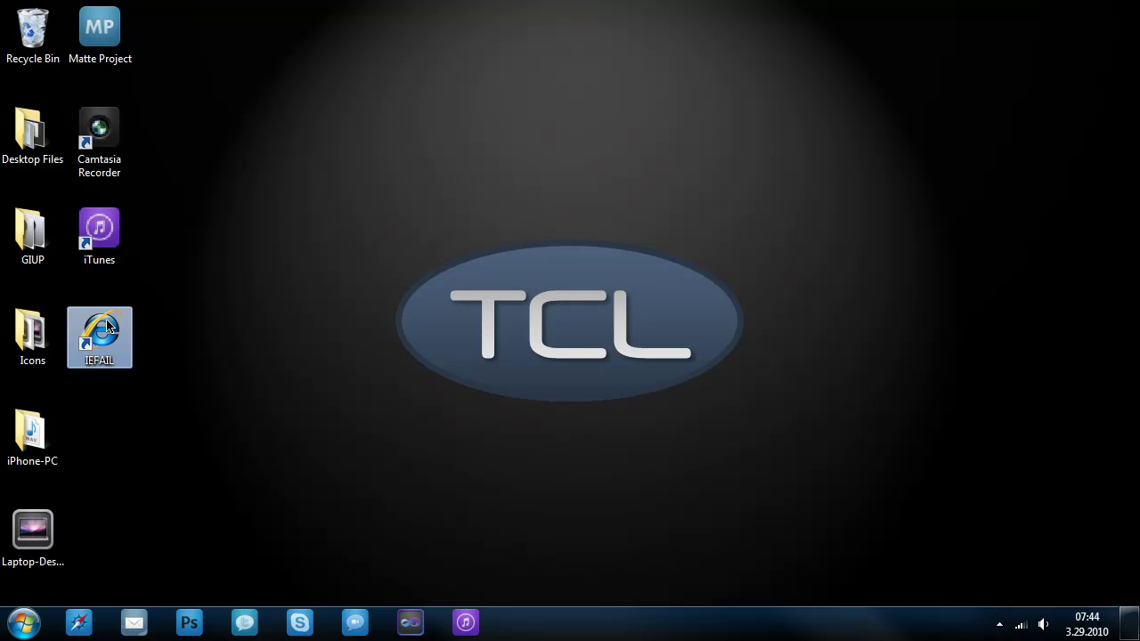
pyautogui.rightClick(107, 325)
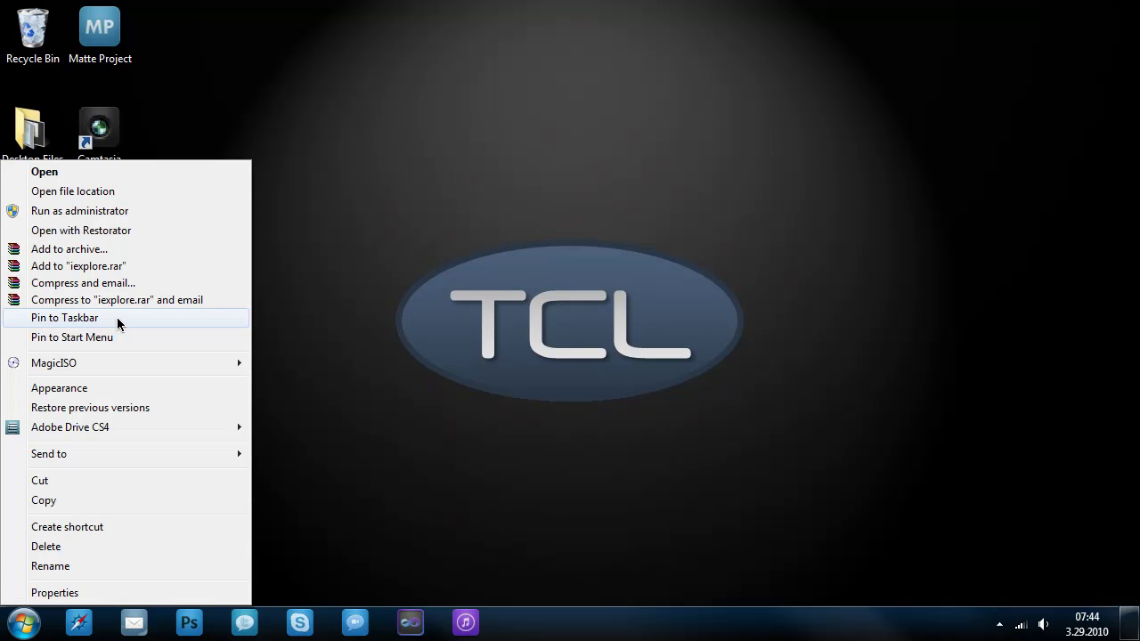
pyautogui.click(157, 586)
pyautogui.click(285, 453)
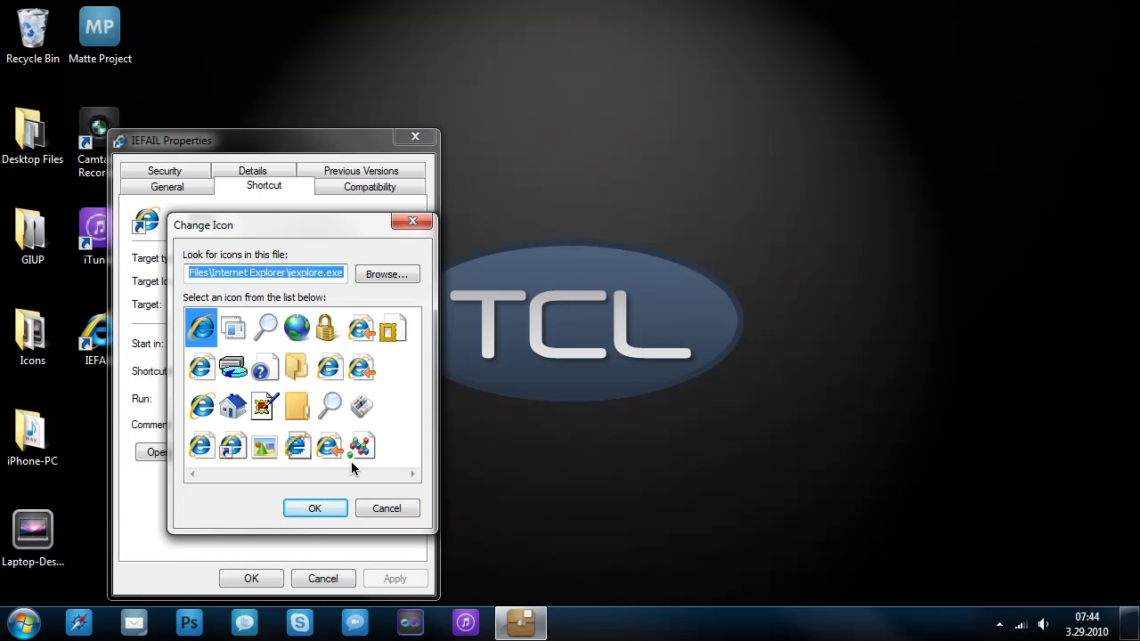
pyautogui.click(232, 406)
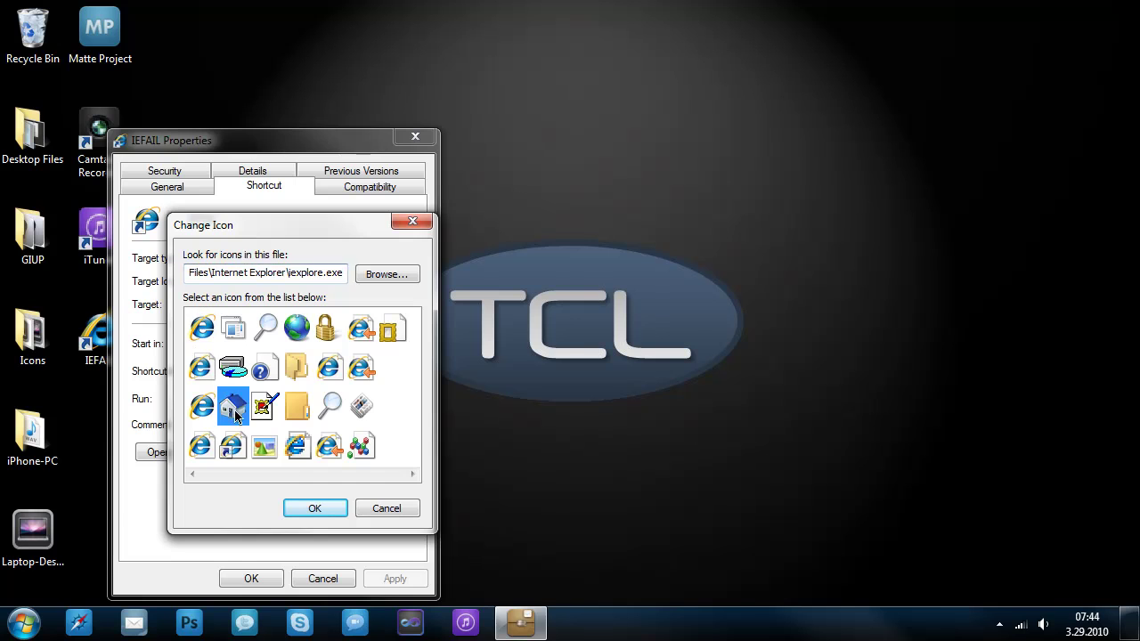
pyautogui.click(315, 508)
pyautogui.click(395, 576)
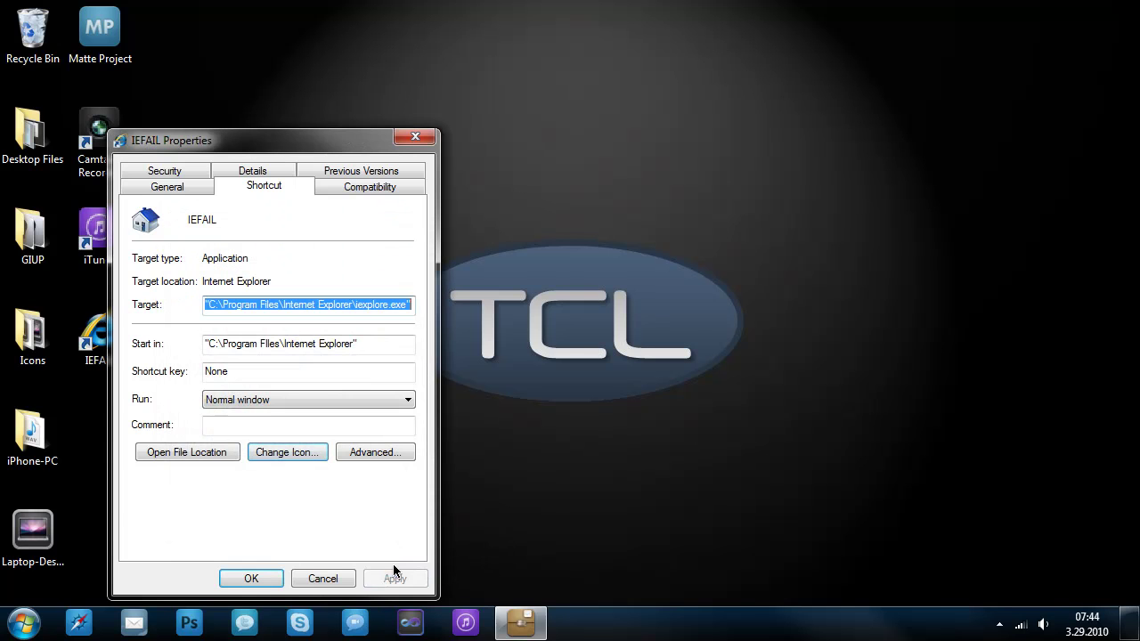
pyautogui.click(252, 580)
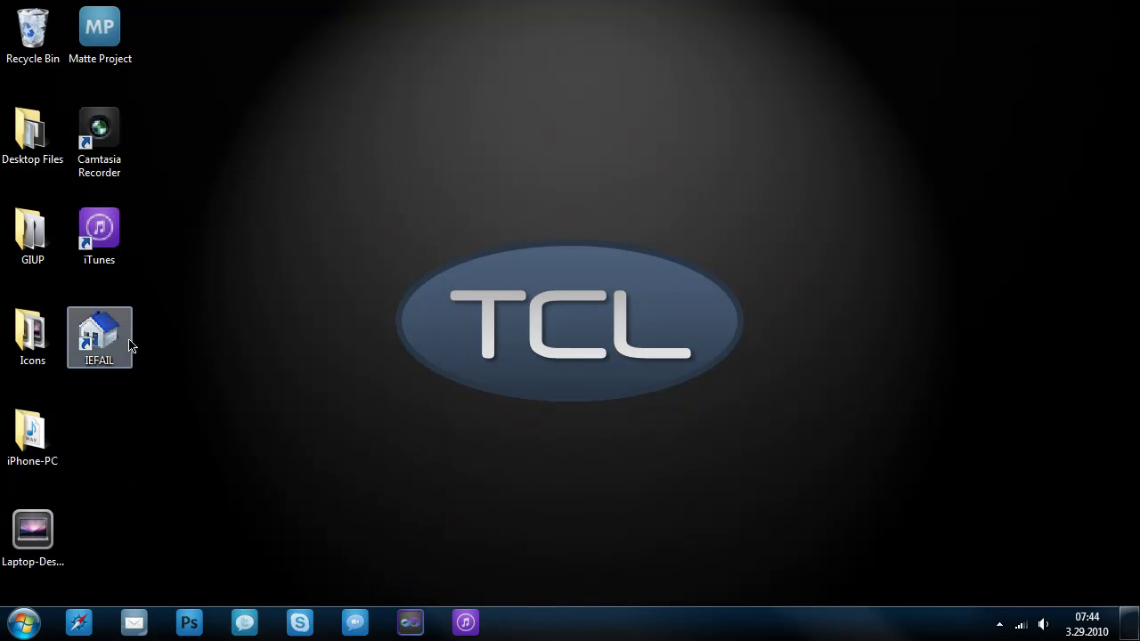
# Pin the IEFAIL shortcut to the taskbar and launch Internet Explorer from it, closing the browser again.
pyautogui.moveTo(93, 343); pyautogui.dragTo(545, 629)
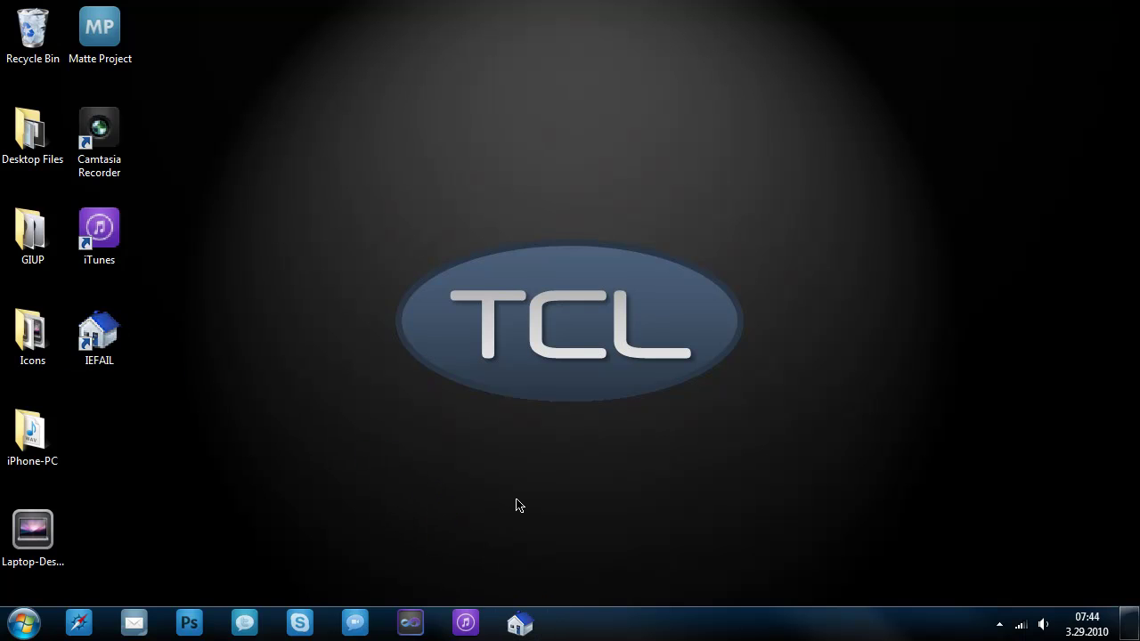
pyautogui.click(519, 624)
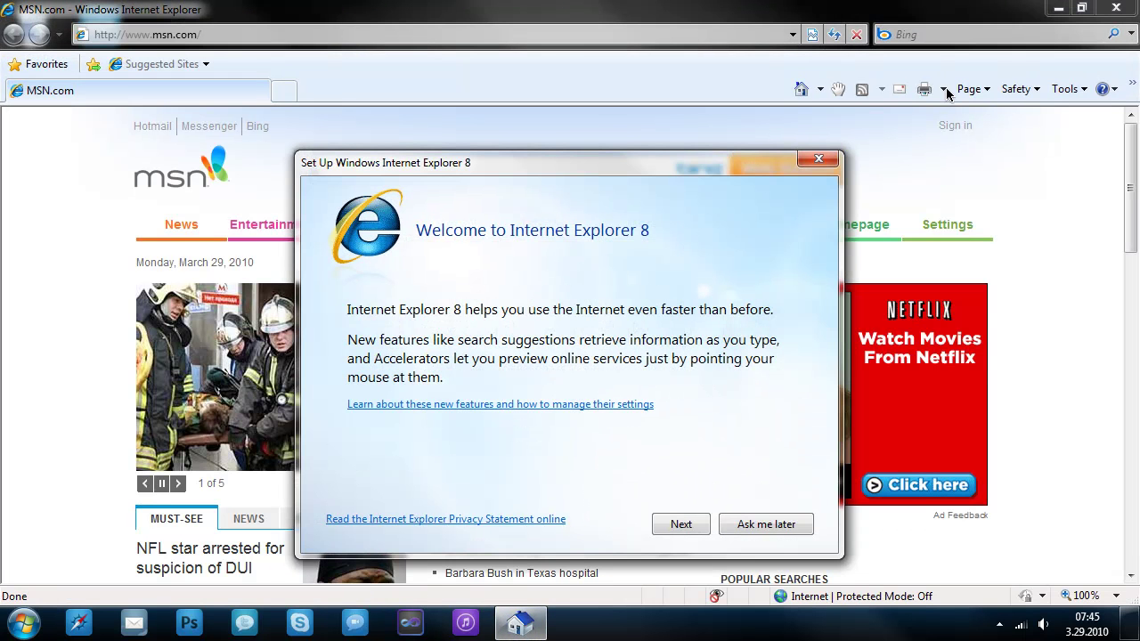
pyautogui.click(818, 158)
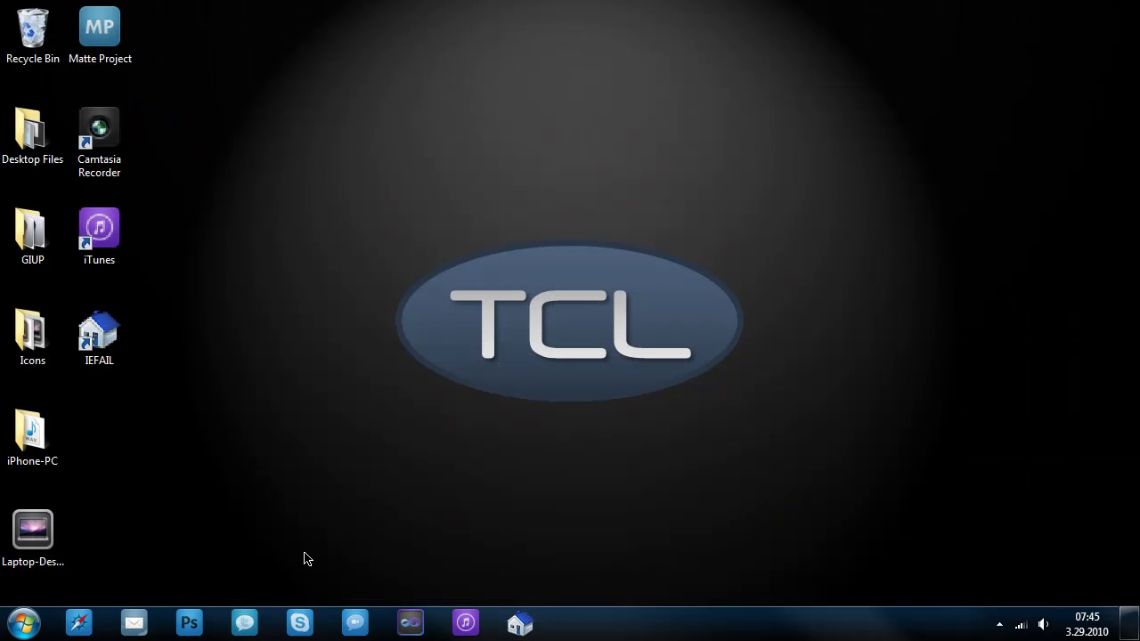
# Unpin the IEFAIL program from the taskbar.
pyautogui.rightClick(523, 626)
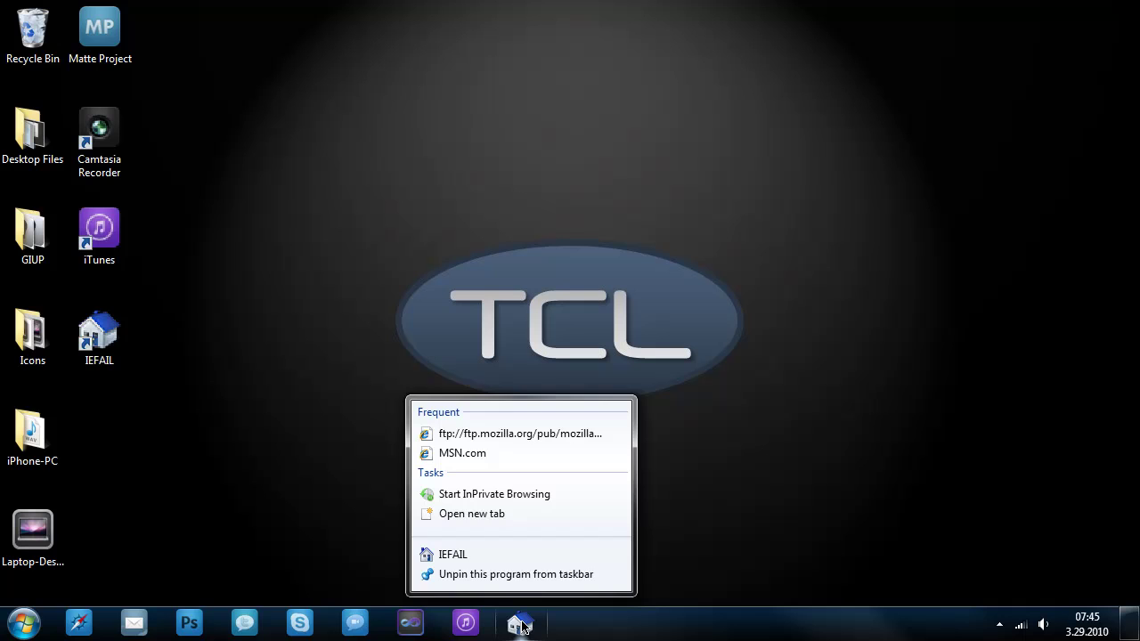
pyautogui.click(530, 575)
# Search the Start menu for OneNote and inspect the shortcut properties of Microsoft OneNote 2010 (Beta), closing them without changes.
pyautogui.click(22, 623)
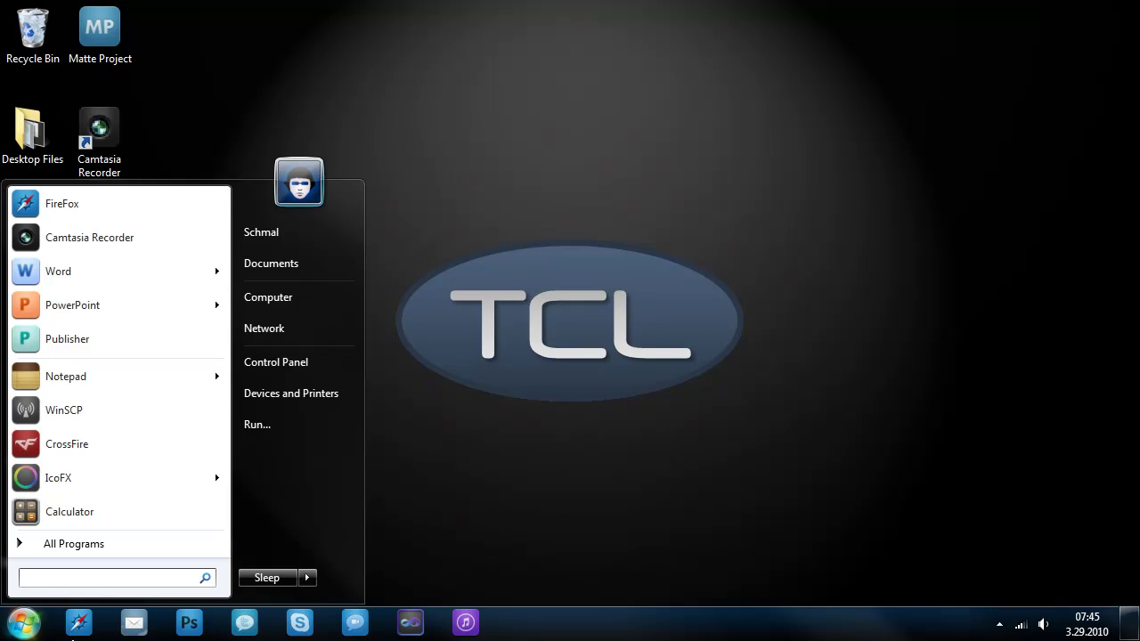
pyautogui.write('OneNote')
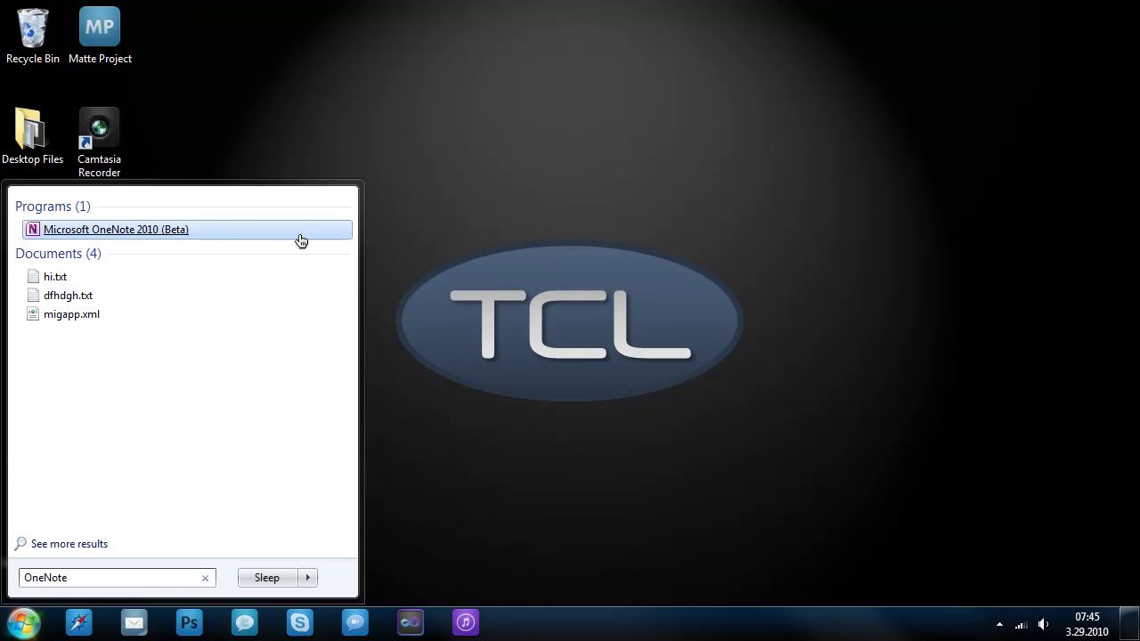
pyautogui.rightClick(216, 233)
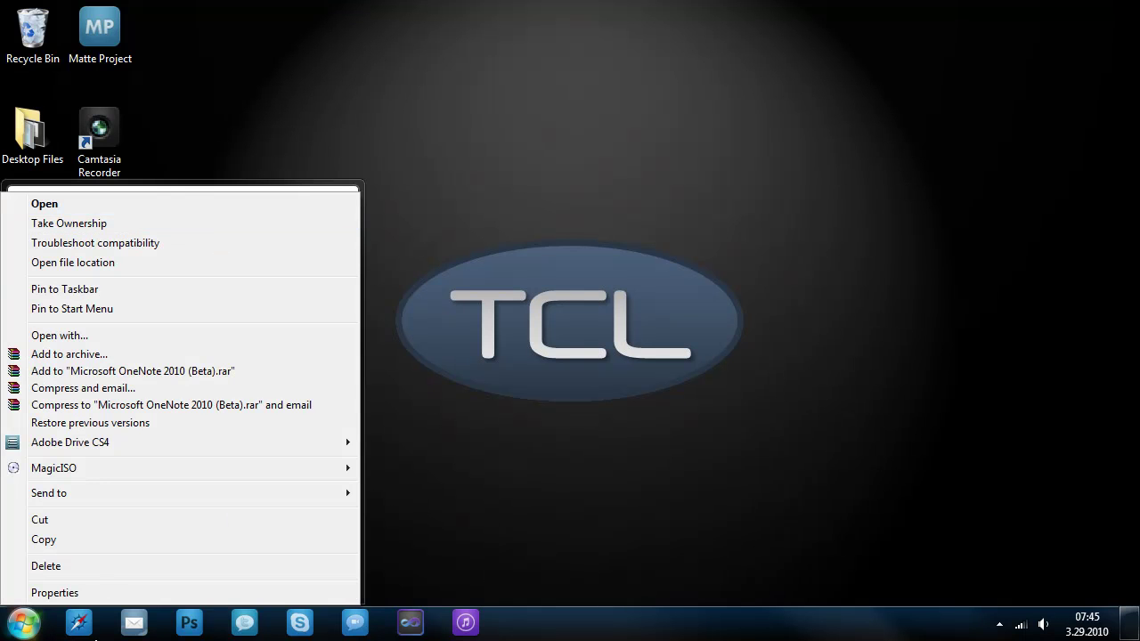
pyautogui.click(119, 599)
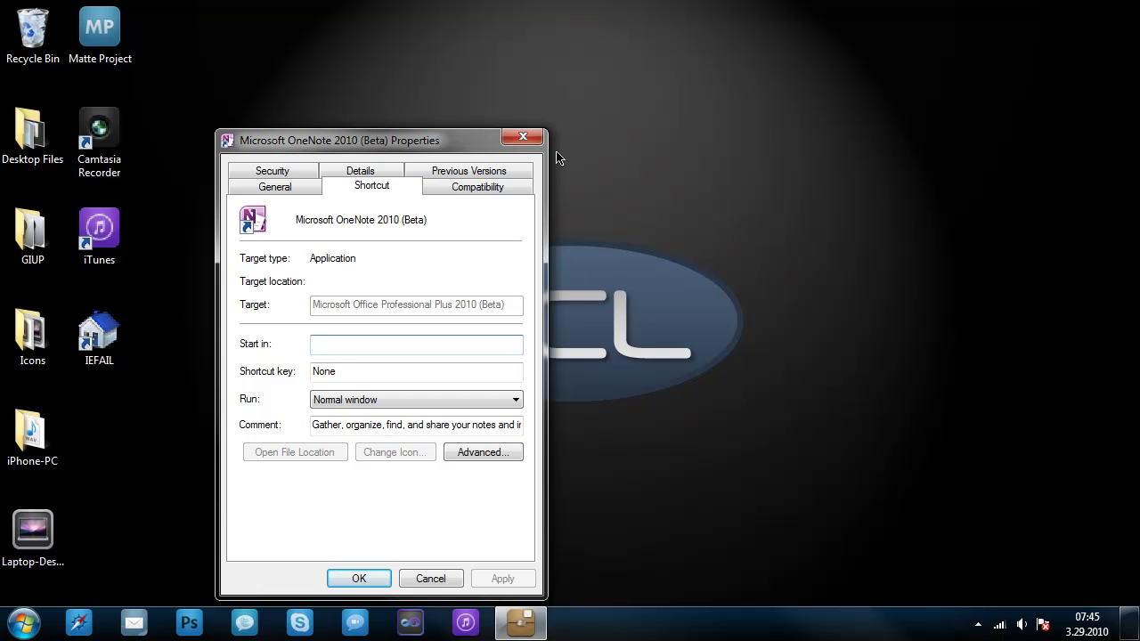
pyautogui.click(522, 136)
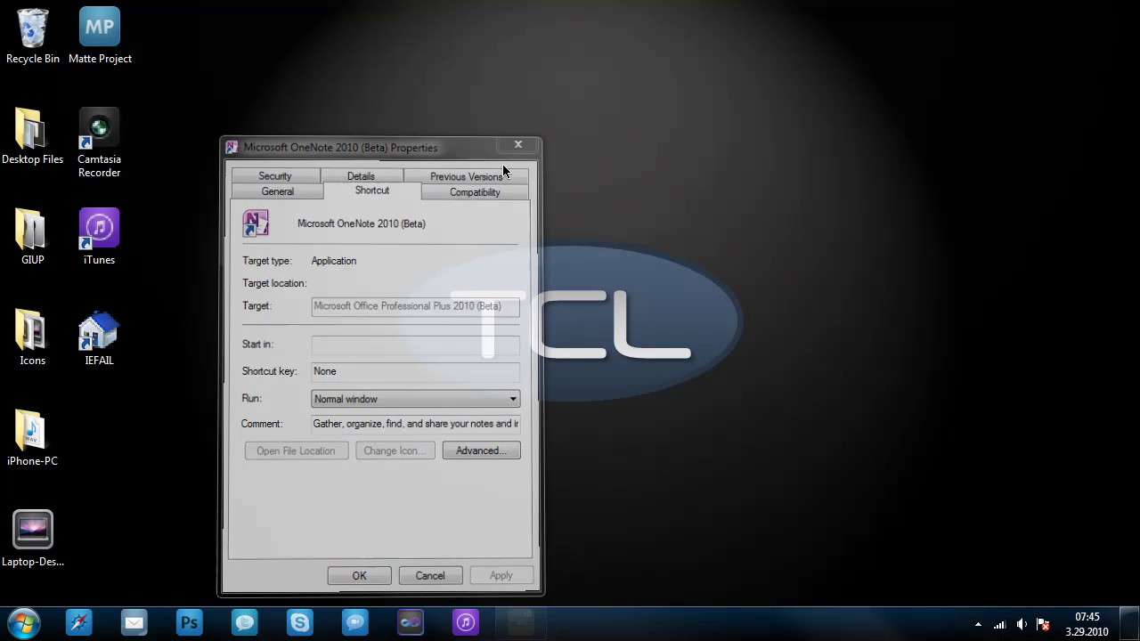
# Start a new desktop shortcut and enter the folder C:\Program Files\Microsoft Office\Office14\ as its location.
pyautogui.rightClick(370, 205)
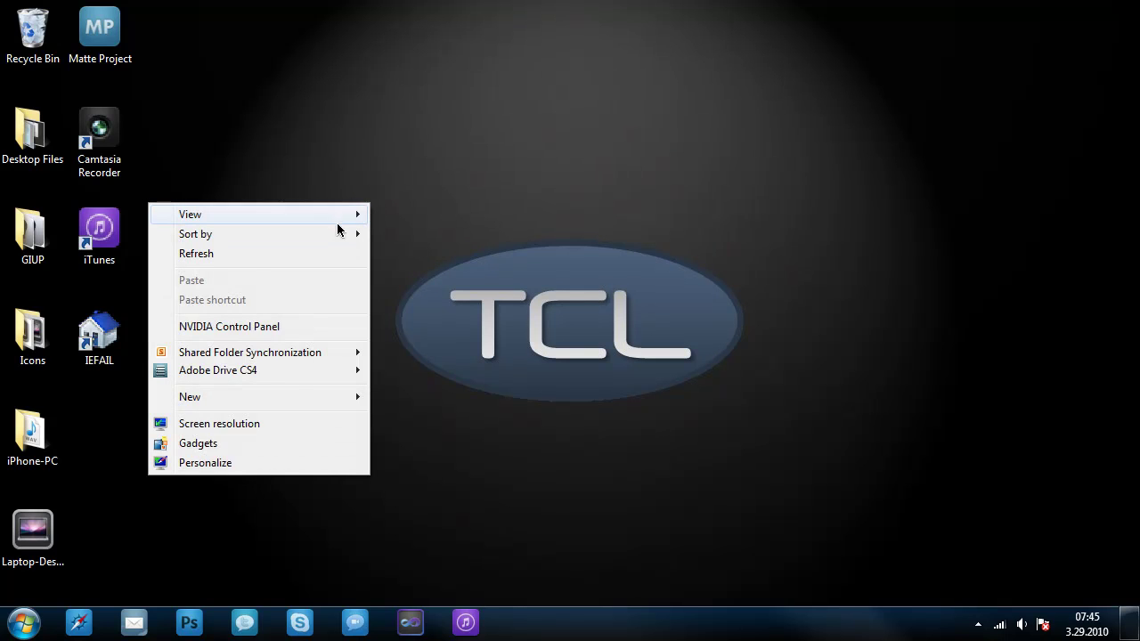
pyautogui.moveTo(296, 403)
pyautogui.click(465, 141)
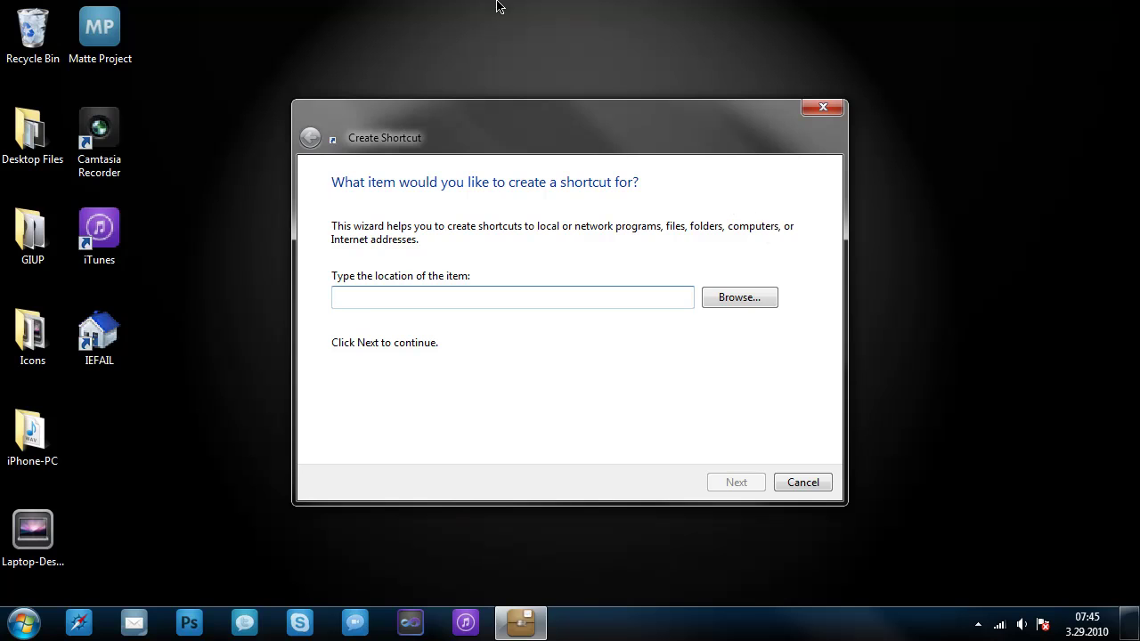
pyautogui.write('C:')
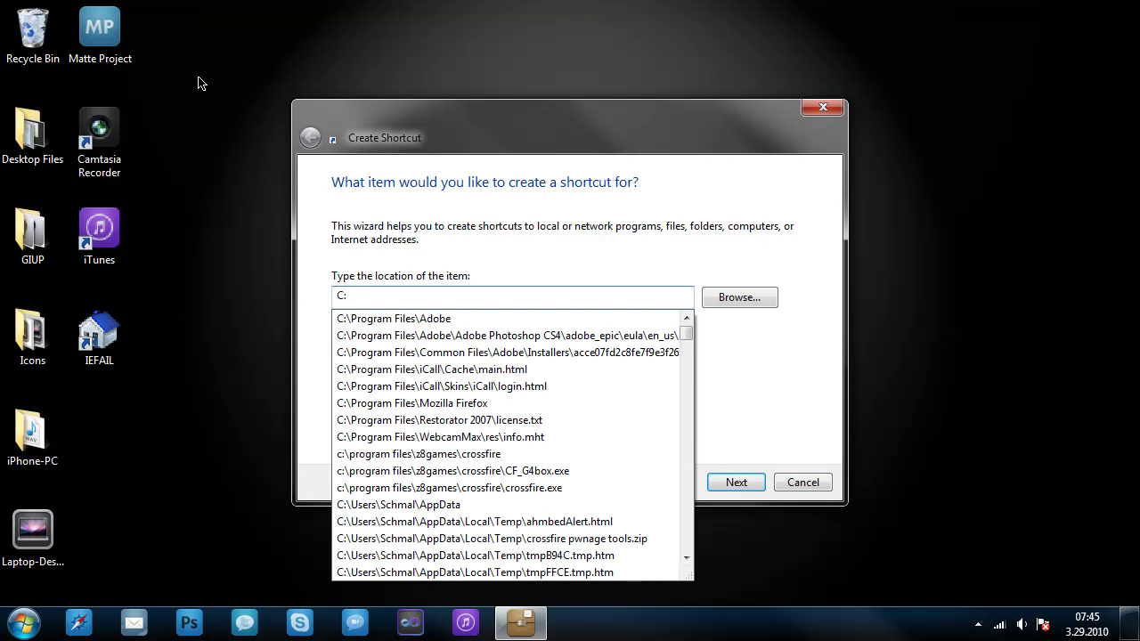
pyautogui.write('\\')
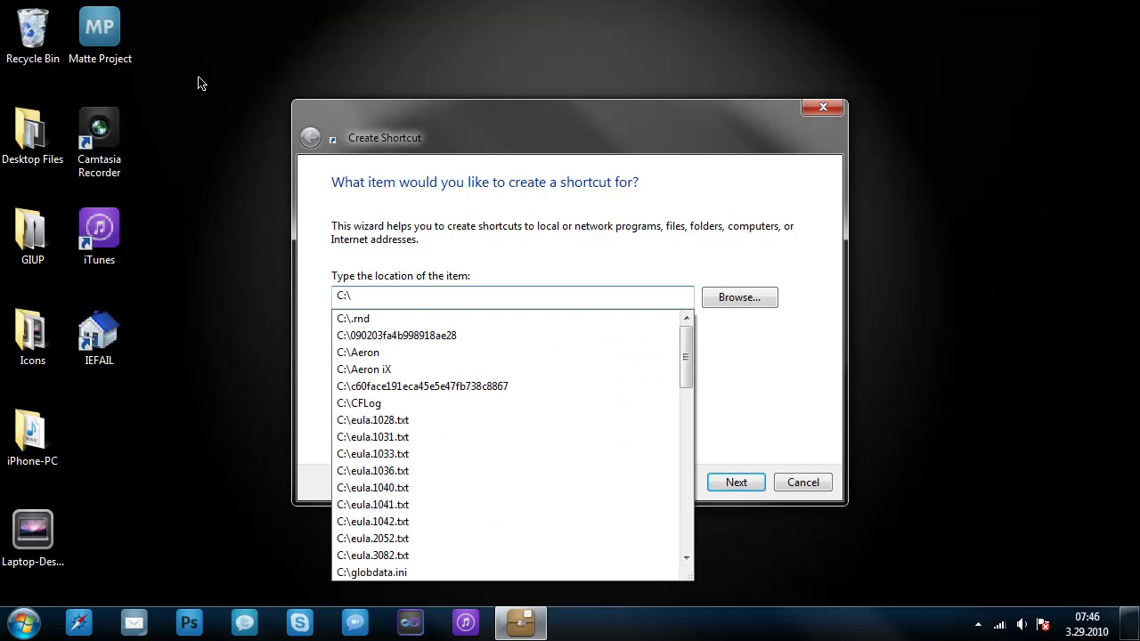
pyautogui.write('Program Ifl')
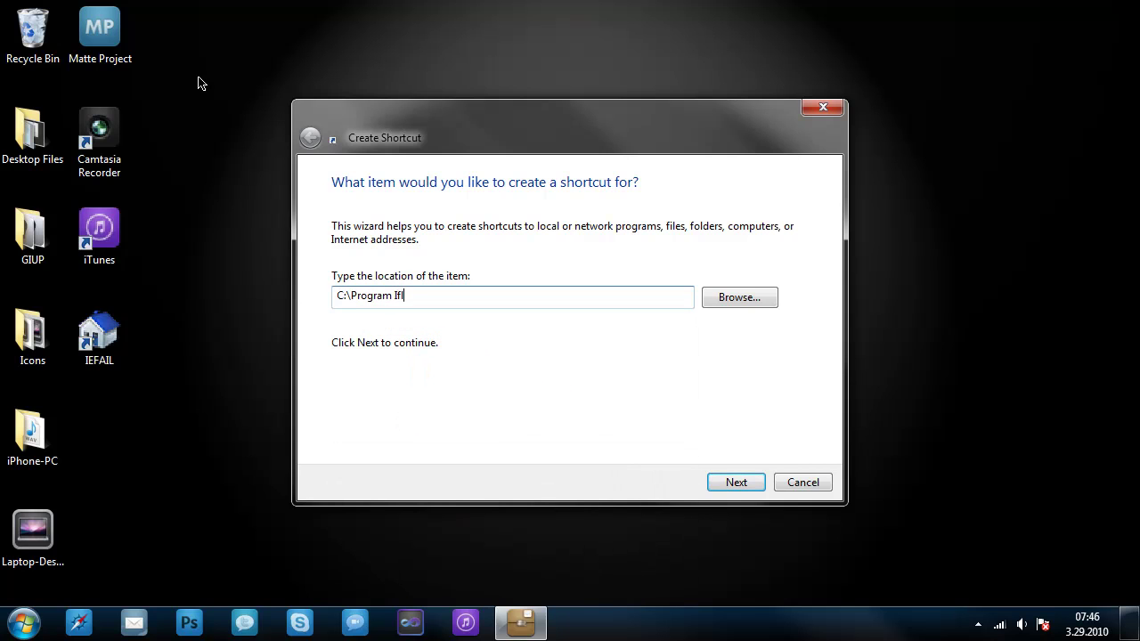
pyautogui.write('e')
pyautogui.press('BackSpace')
pyautogui.press('BackSpace')
pyautogui.press('BackSpace')
pyautogui.press('BackSpace')
pyautogui.write('Files')
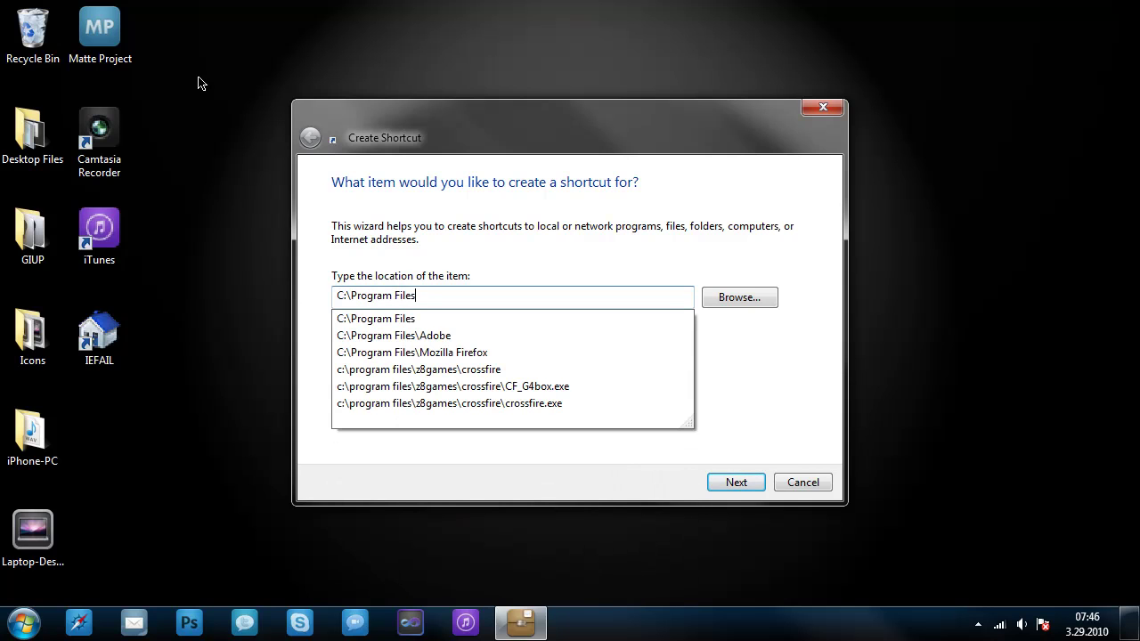
pyautogui.write('\\Microsoft ')
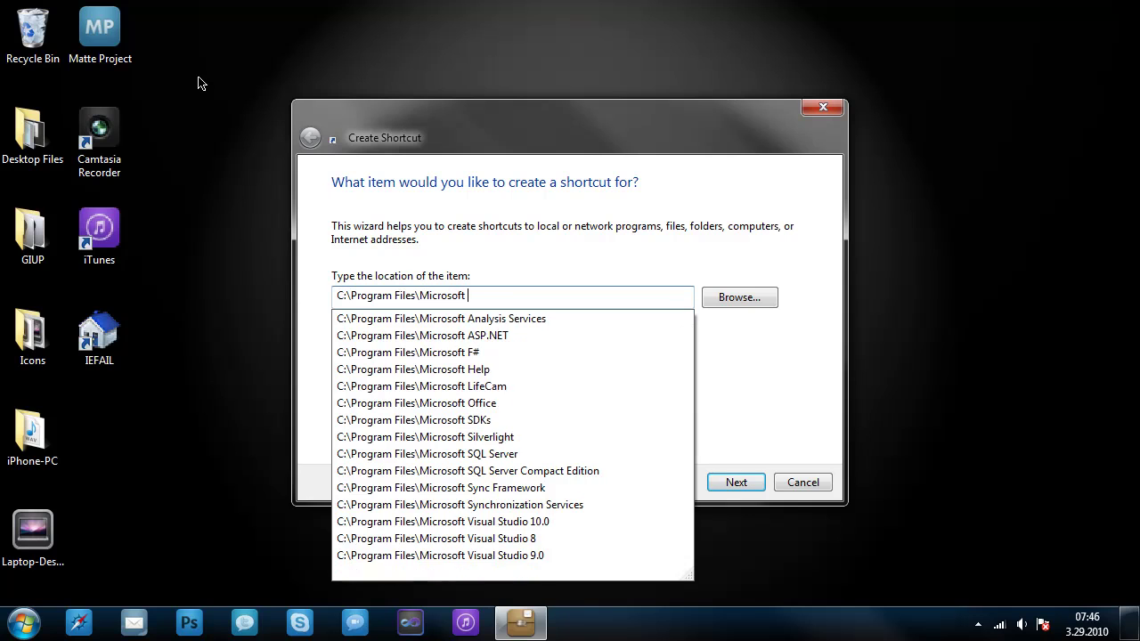
pyautogui.write('Office\\')
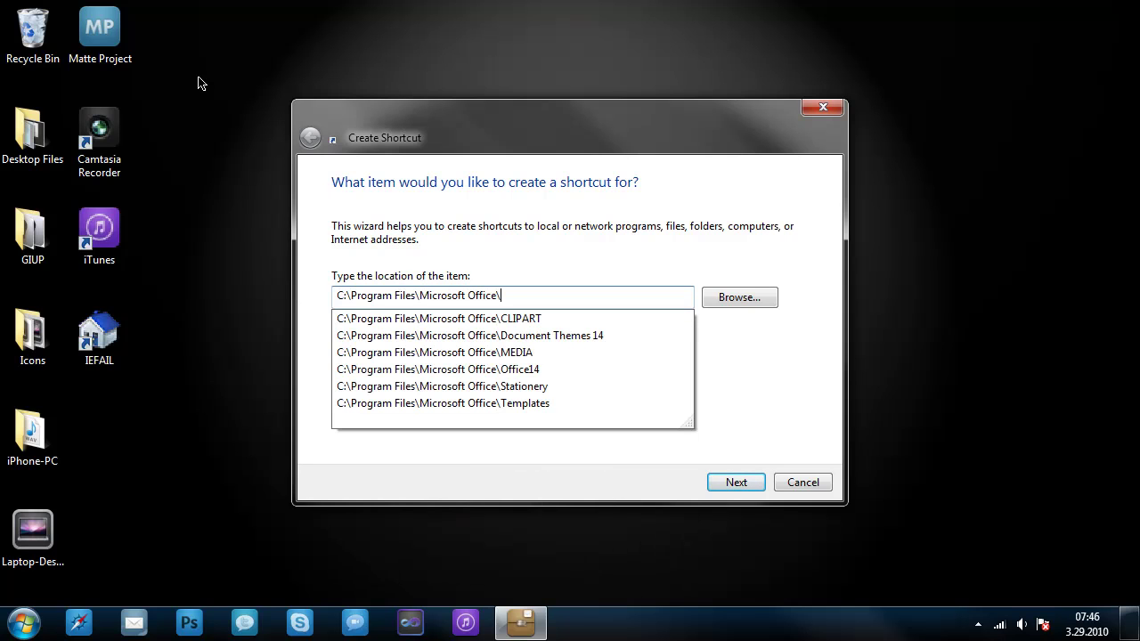
pyautogui.write('Office1')
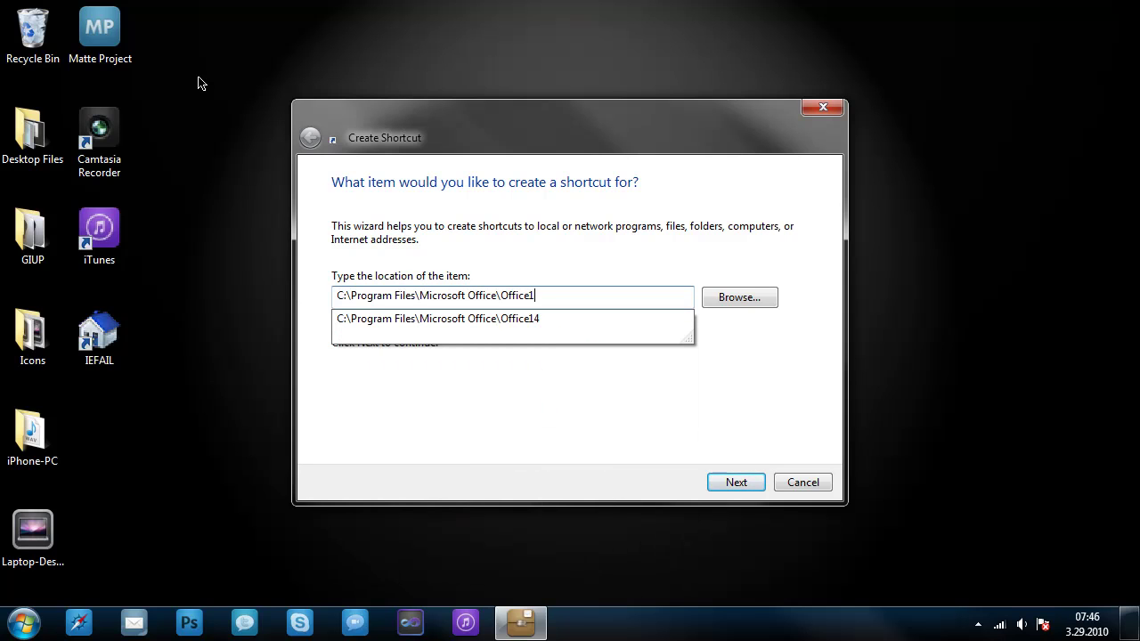
pyautogui.write('4\\')
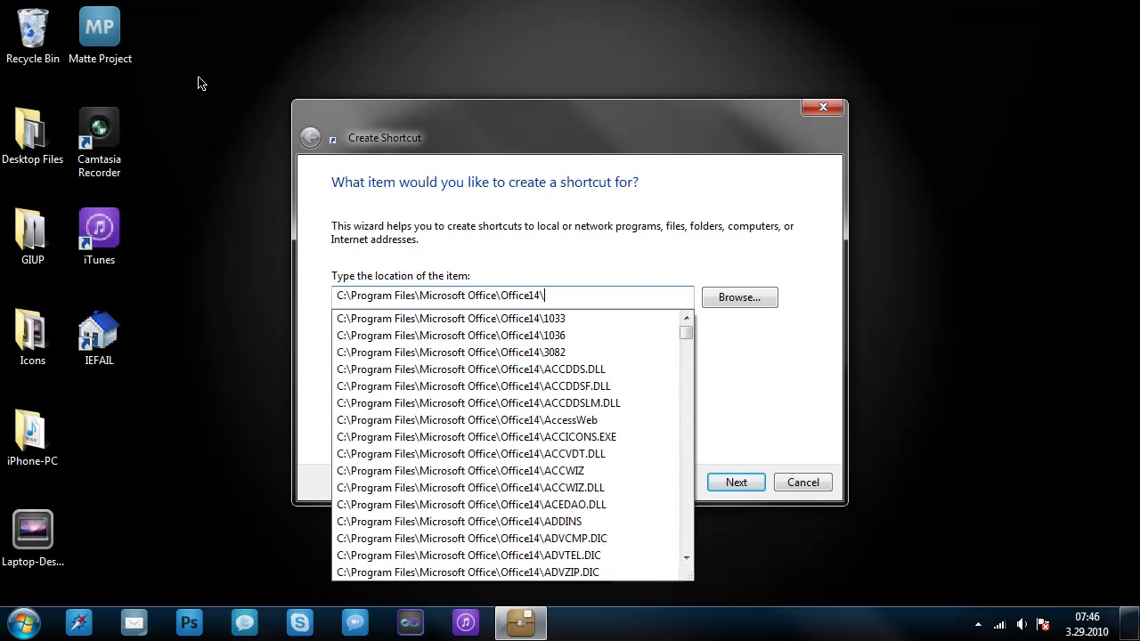
pyautogui.write('MSOne')
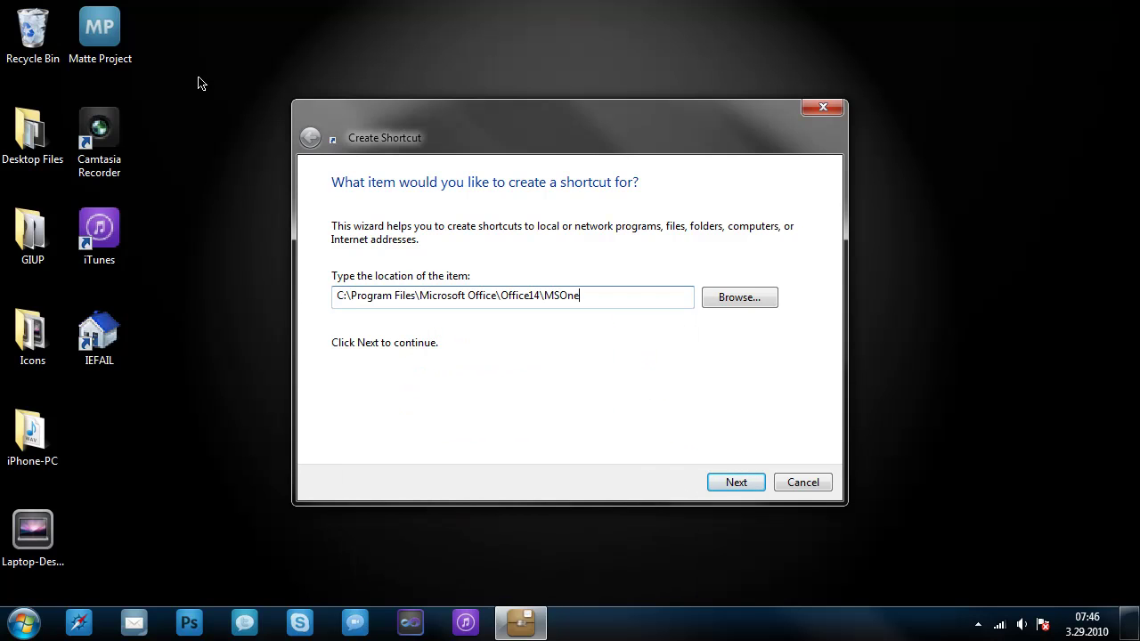
pyautogui.press('BackSpace')
pyautogui.press('BackSpace')
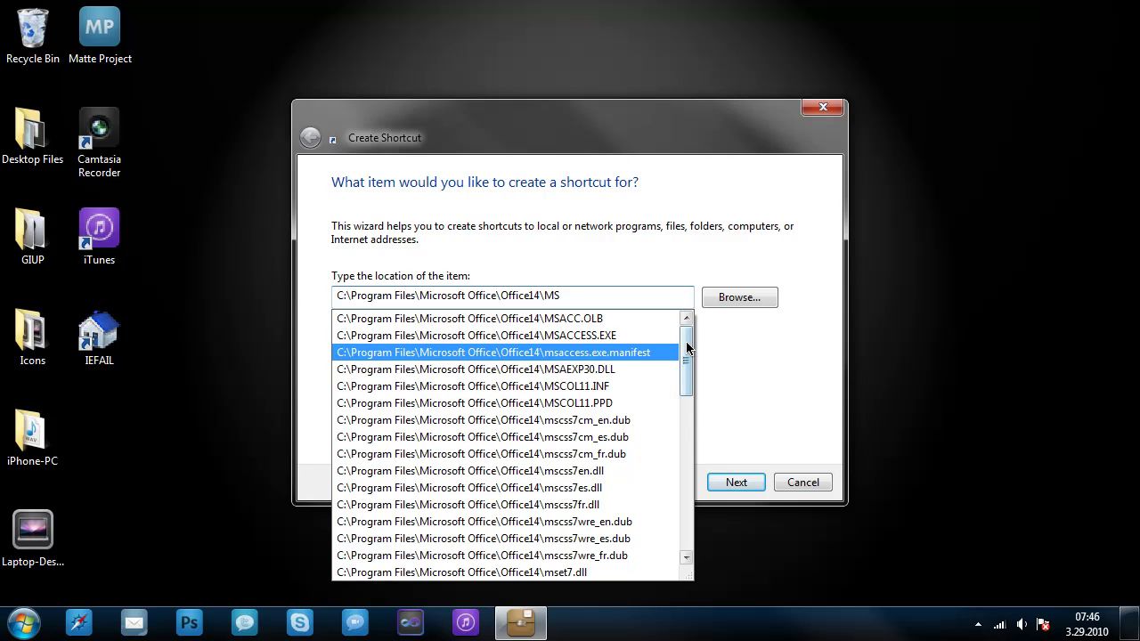
pyautogui.moveTo(689, 347); pyautogui.dragTo(656, 303)
pyautogui.press('BackSpace')
pyautogui.press('BackSpace')
pyautogui.press('BackSpace')
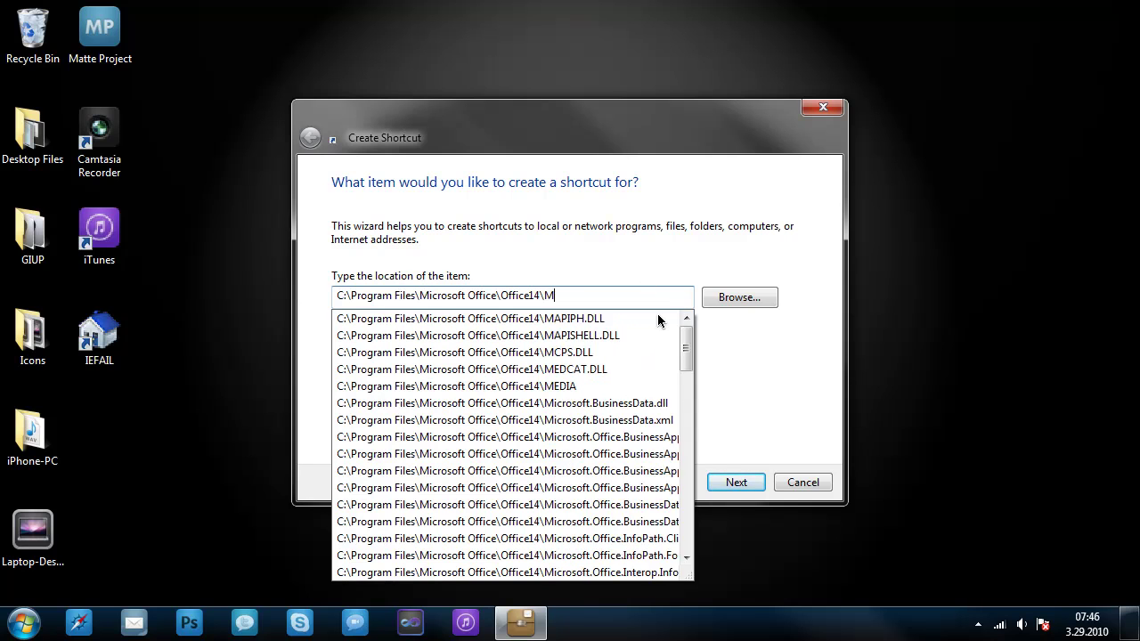
# Pick ONENOTE.EXE from the suggested files in the Office14 folder as the shortcut's target.
pyautogui.write('\\')
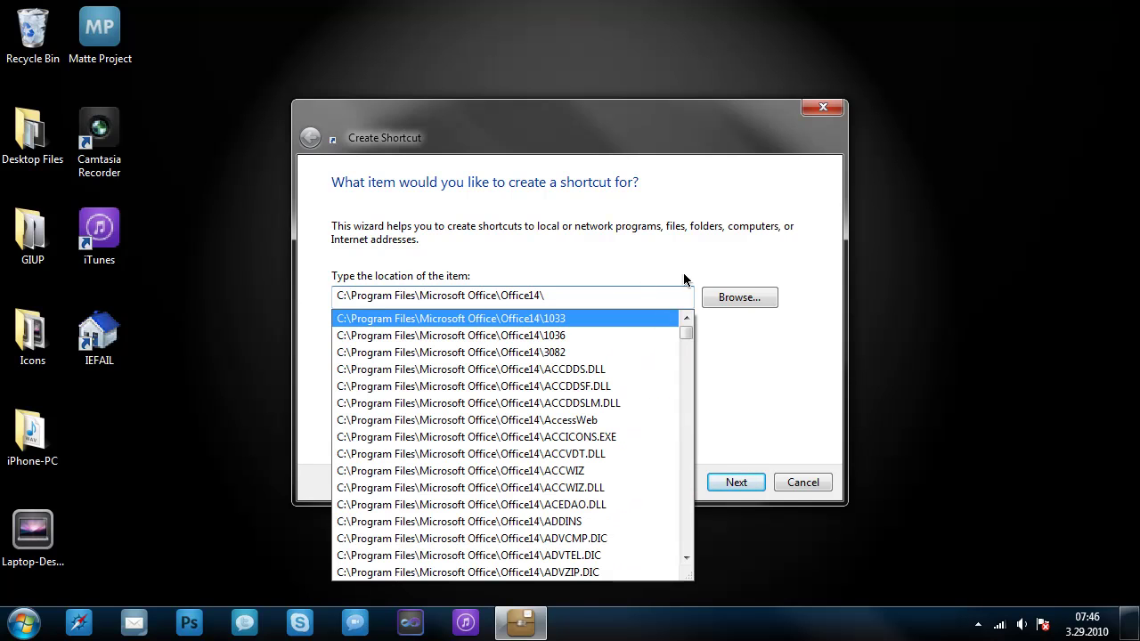
pyautogui.scroll(-10, 686, 339)
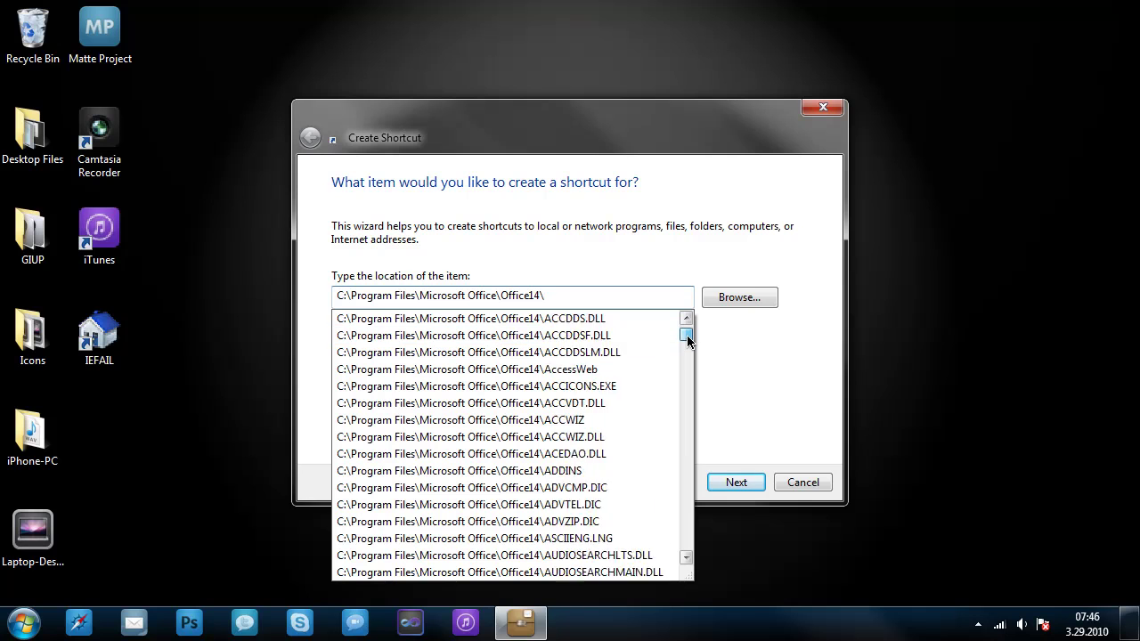
pyautogui.moveTo(688, 354); pyautogui.dragTo(682, 474)
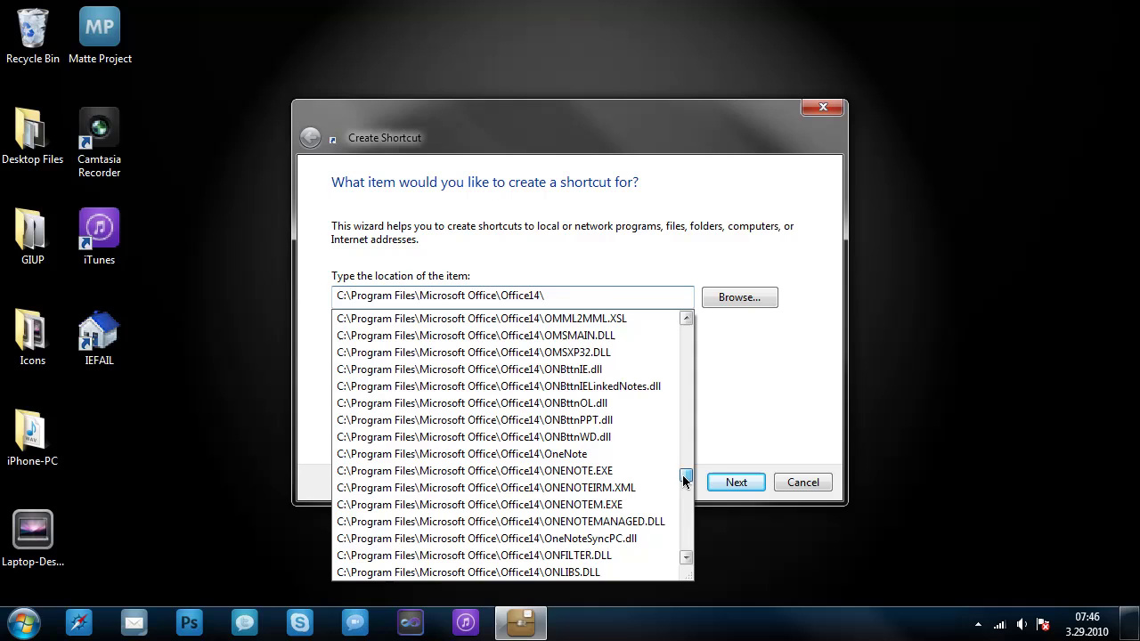
pyautogui.click(596, 470)
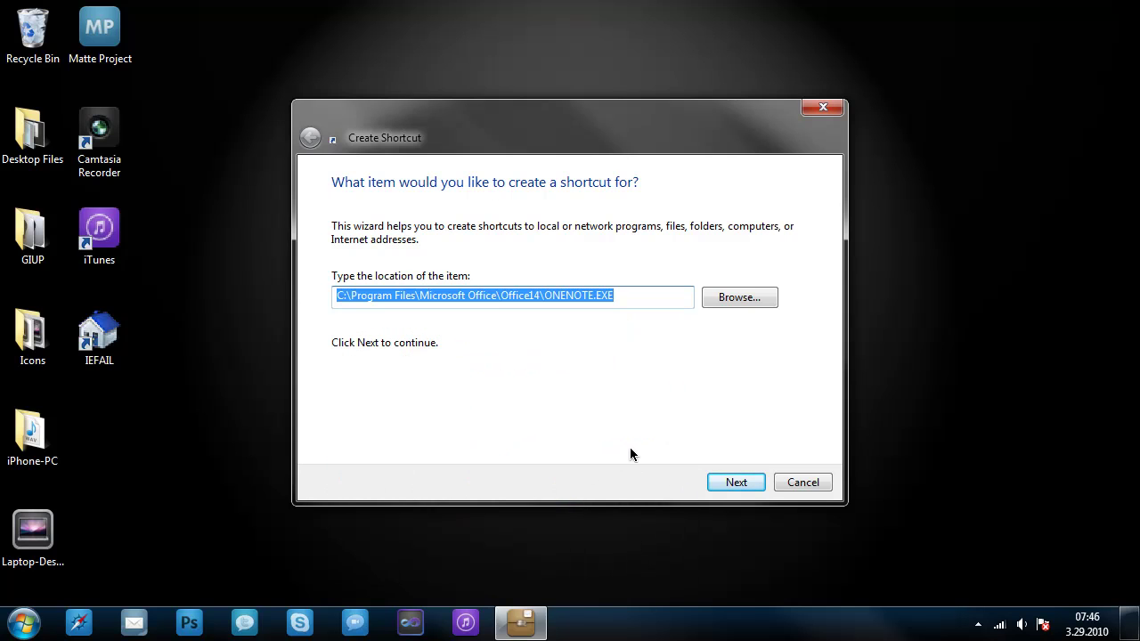
# Accept the target, name the shortcut OneNote and finish creating it on the desktop.
pyautogui.click(737, 483)
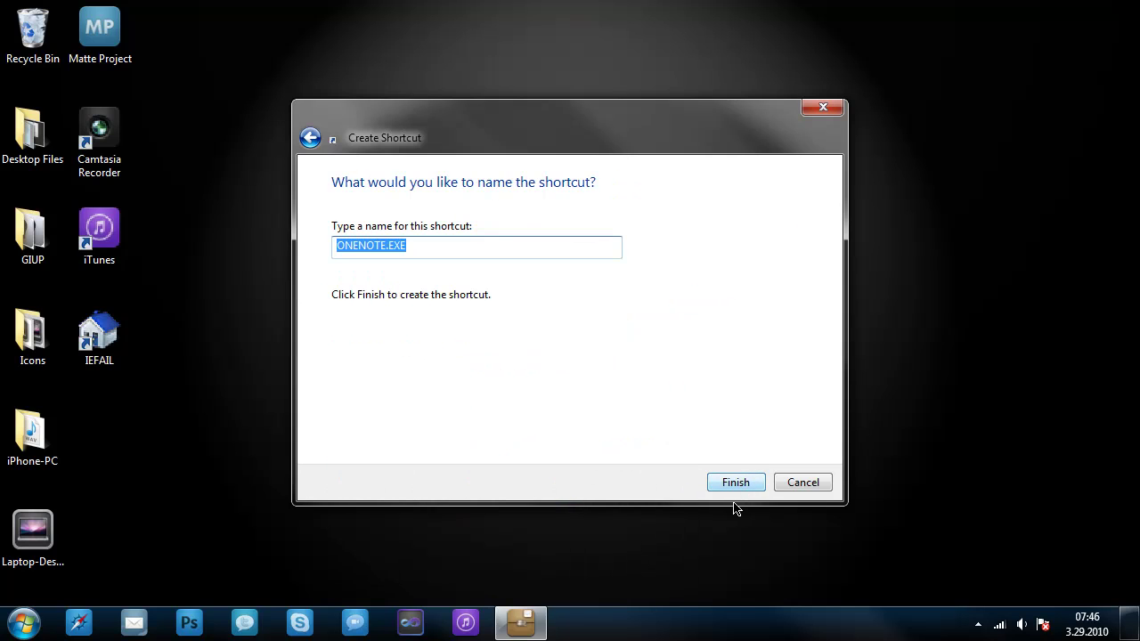
pyautogui.write('OneNote')
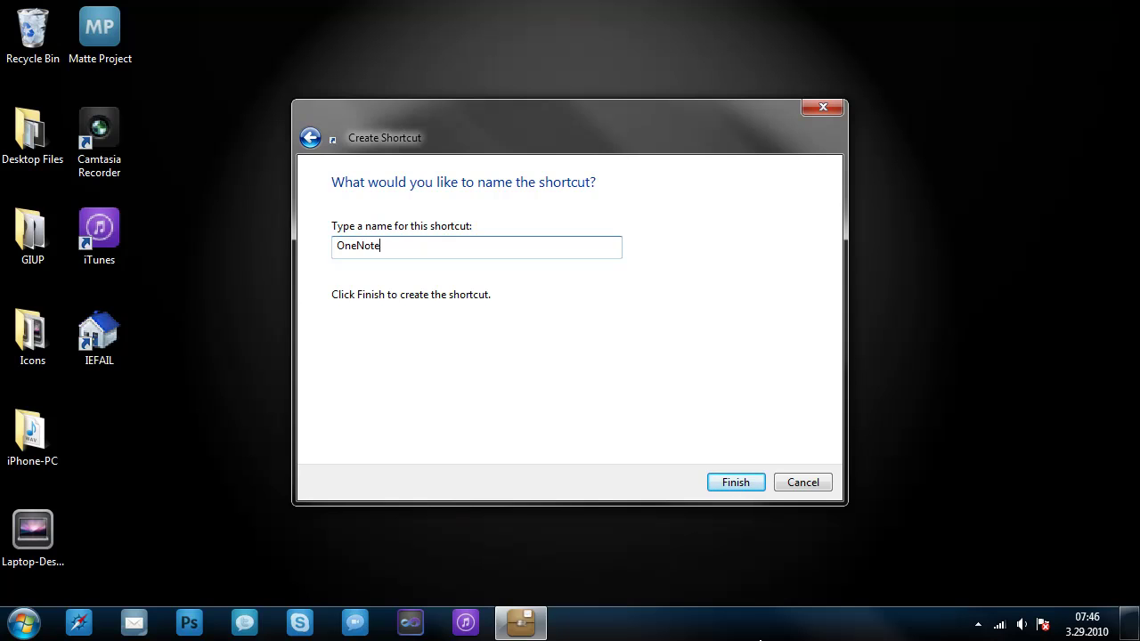
pyautogui.press('Return')
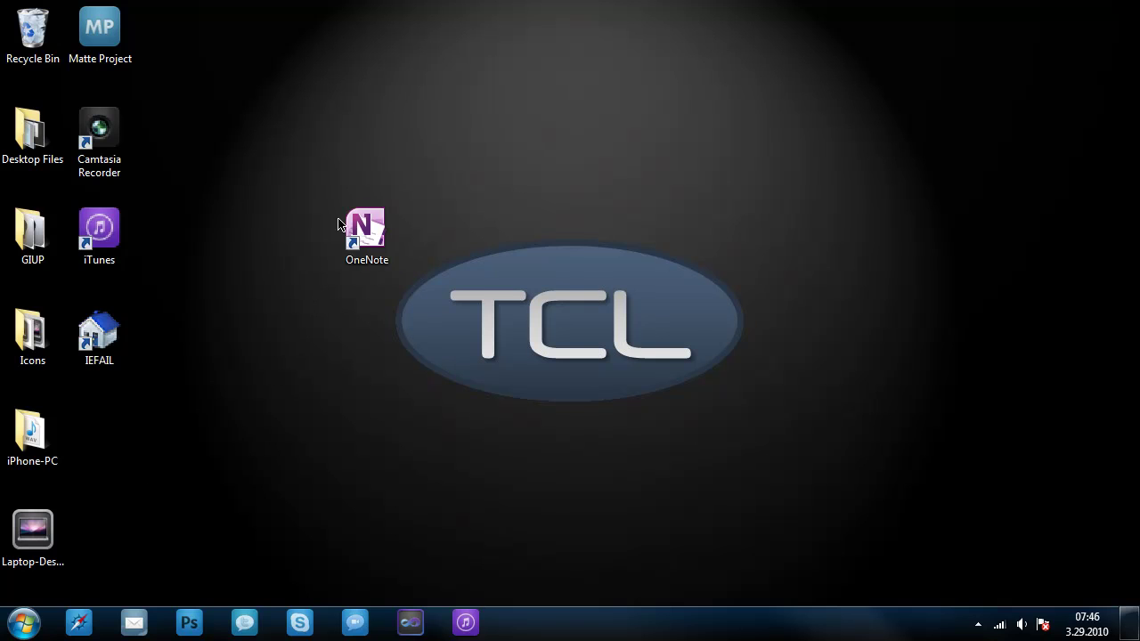
# Move the OneNote shortcut on the desktop to the free spot directly below the IEFAIL shortcut.
pyautogui.moveTo(382, 217); pyautogui.dragTo(116, 418)
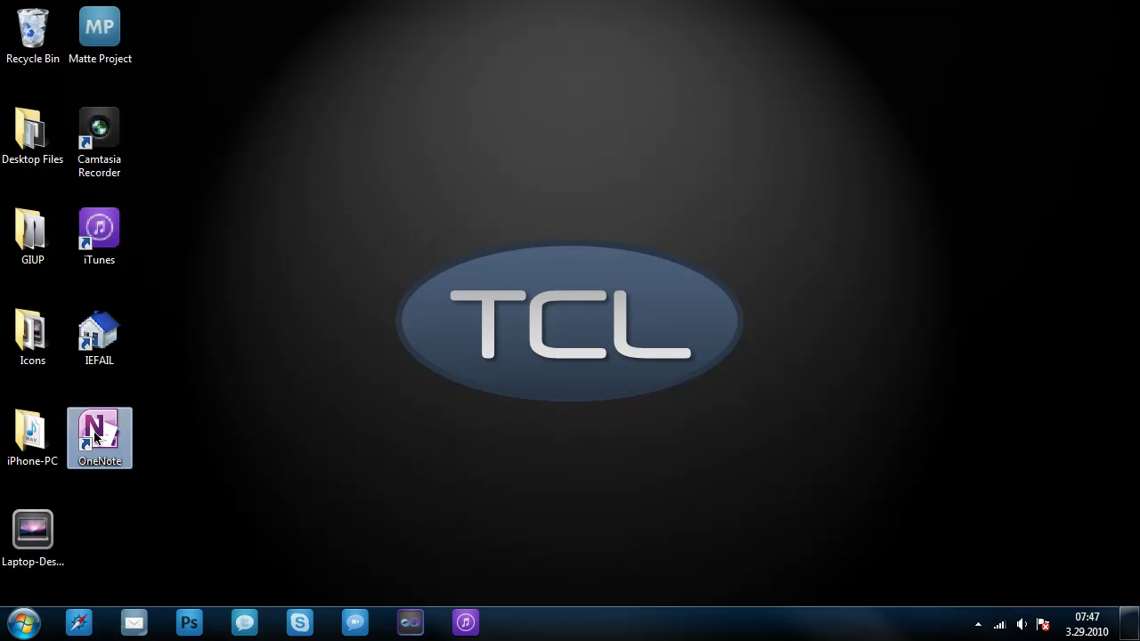
pyautogui.rightClick(97, 440)
pyautogui.moveTo(87, 464)
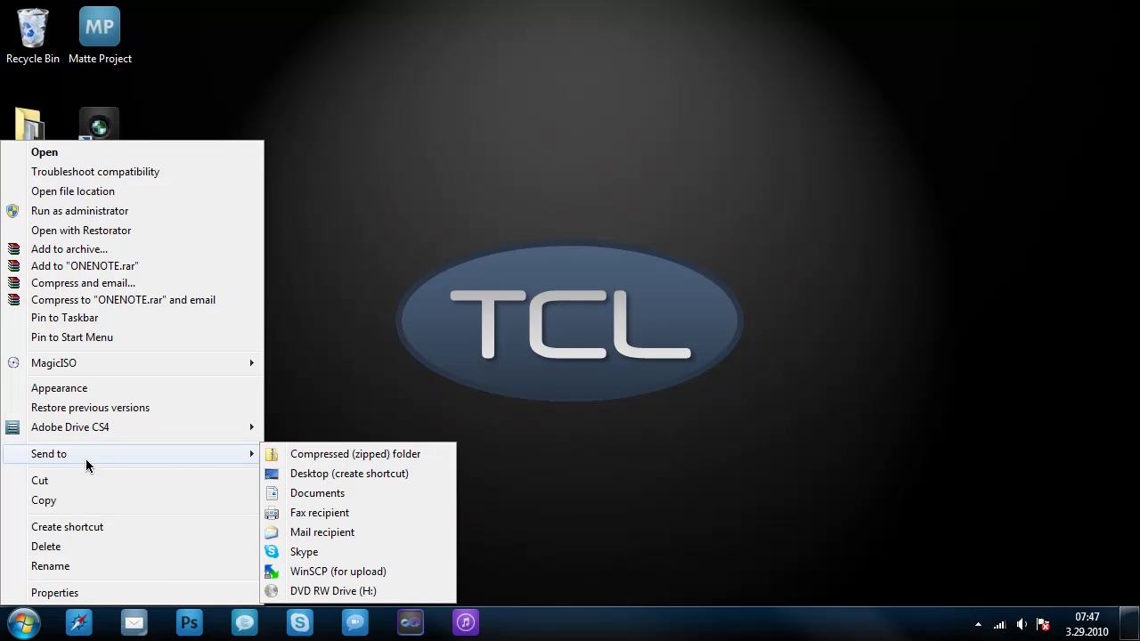
pyautogui.click(159, 591)
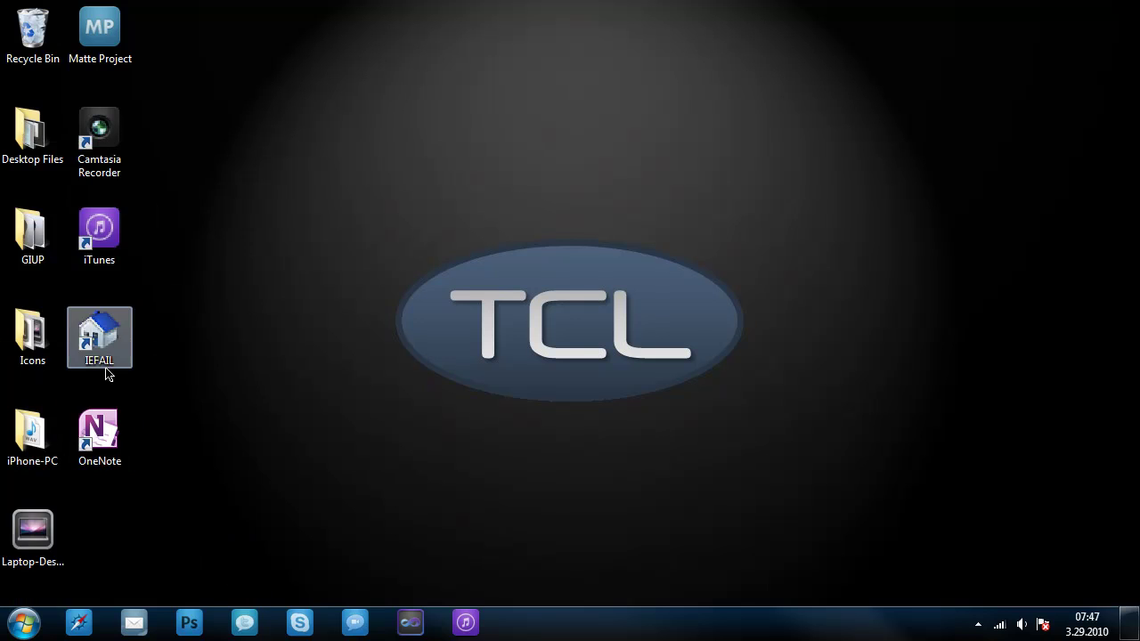
# Change the OneNote shortcut's icon to RedHighlight.ico from the Desktop Files folder and apply the new properties.
pyautogui.rightClick(107, 418)
pyautogui.click(89, 589)
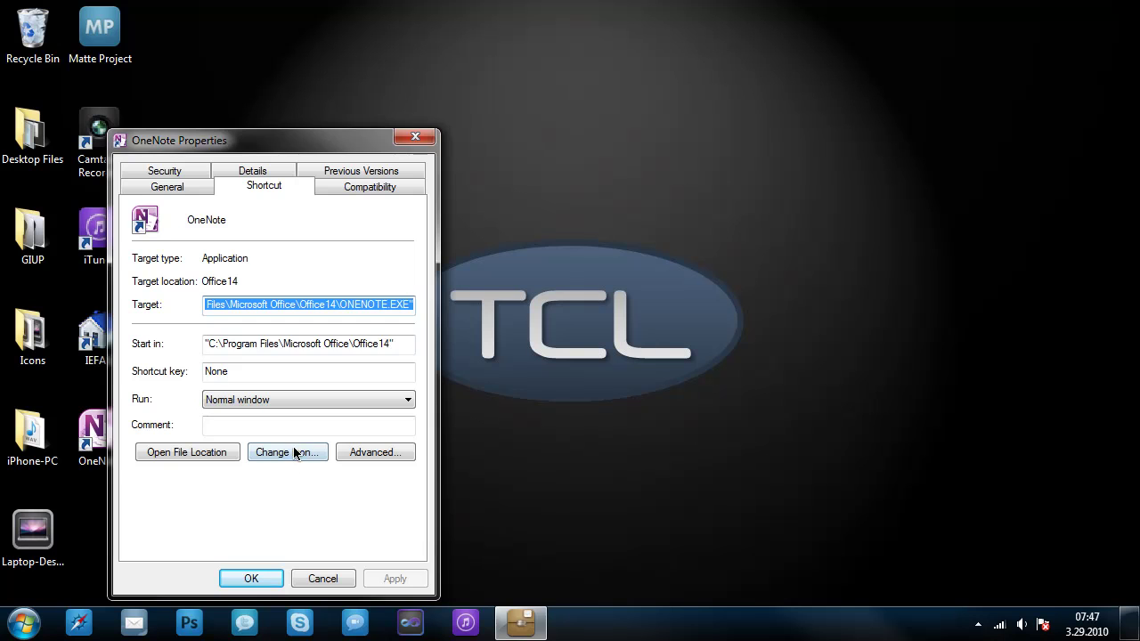
pyautogui.click(295, 453)
pyautogui.click(386, 275)
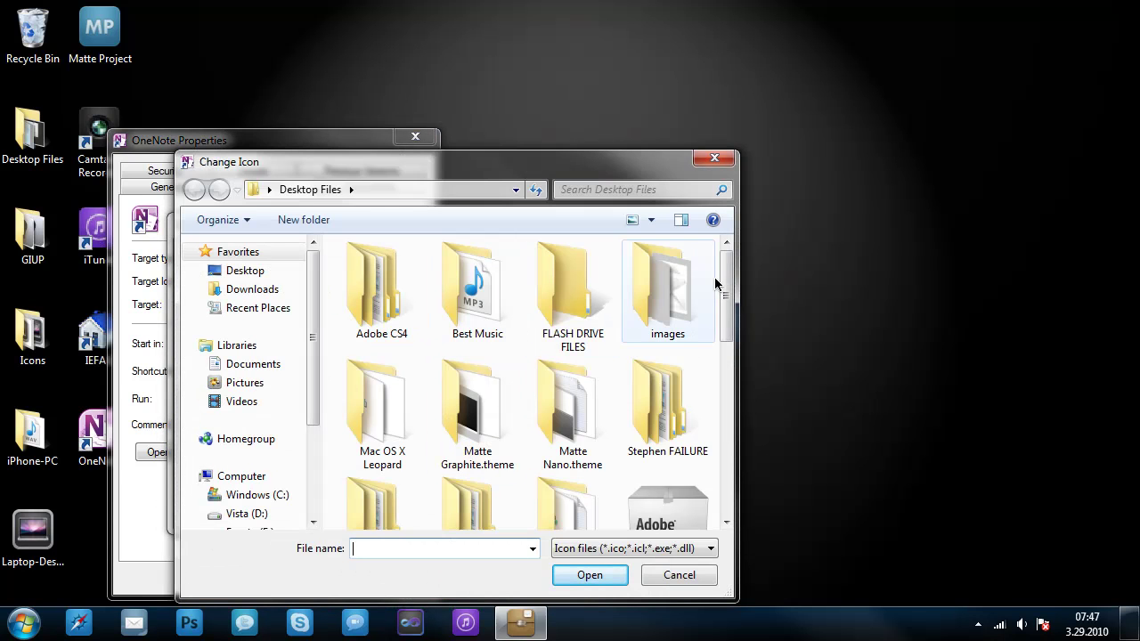
pyautogui.moveTo(725, 288); pyautogui.dragTo(733, 481)
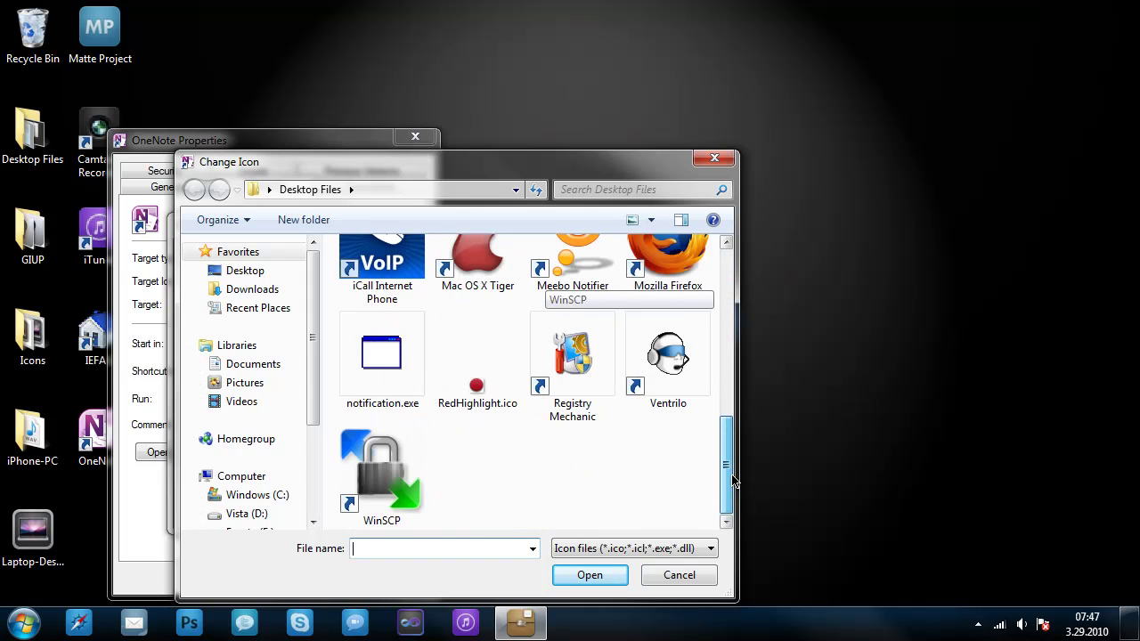
pyautogui.click(476, 379)
pyautogui.click(588, 575)
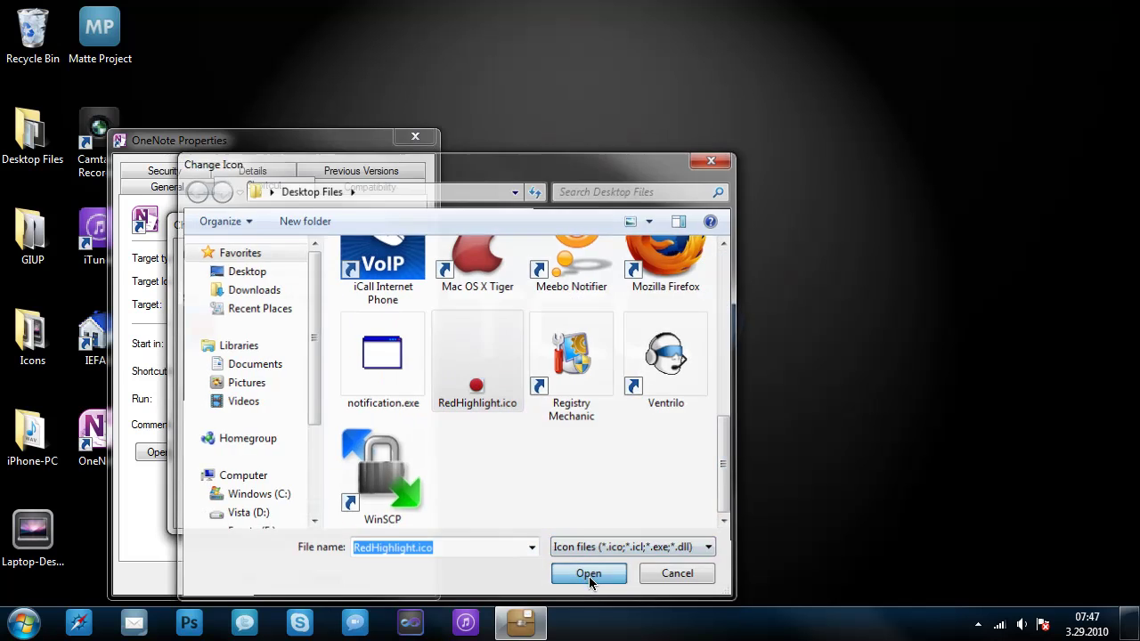
pyautogui.click(313, 506)
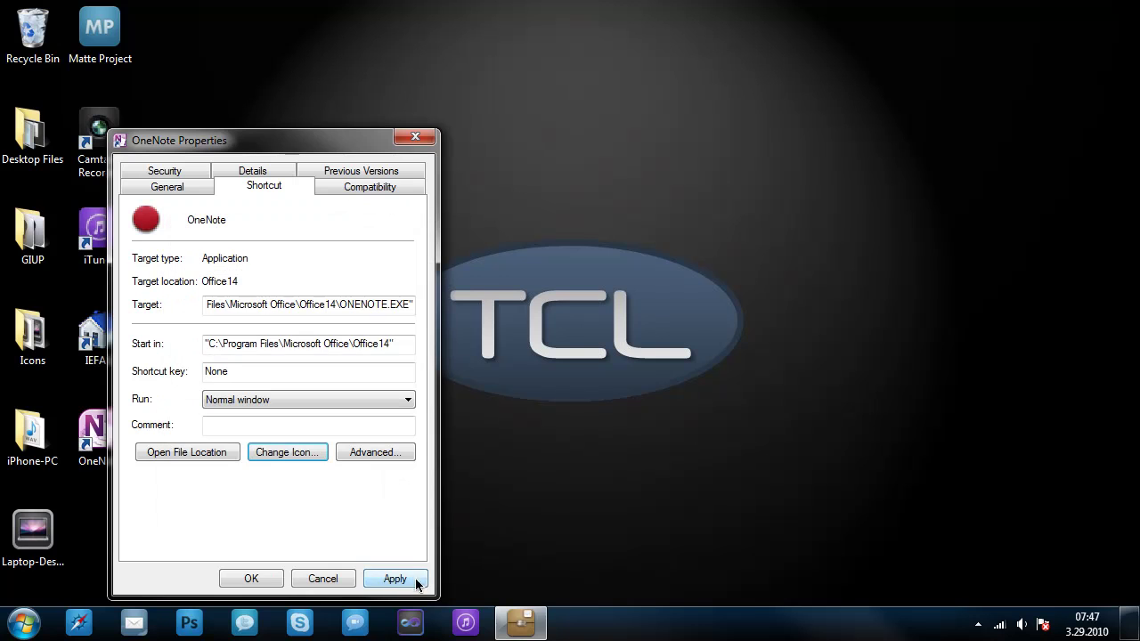
pyautogui.click(415, 582)
pyautogui.click(253, 578)
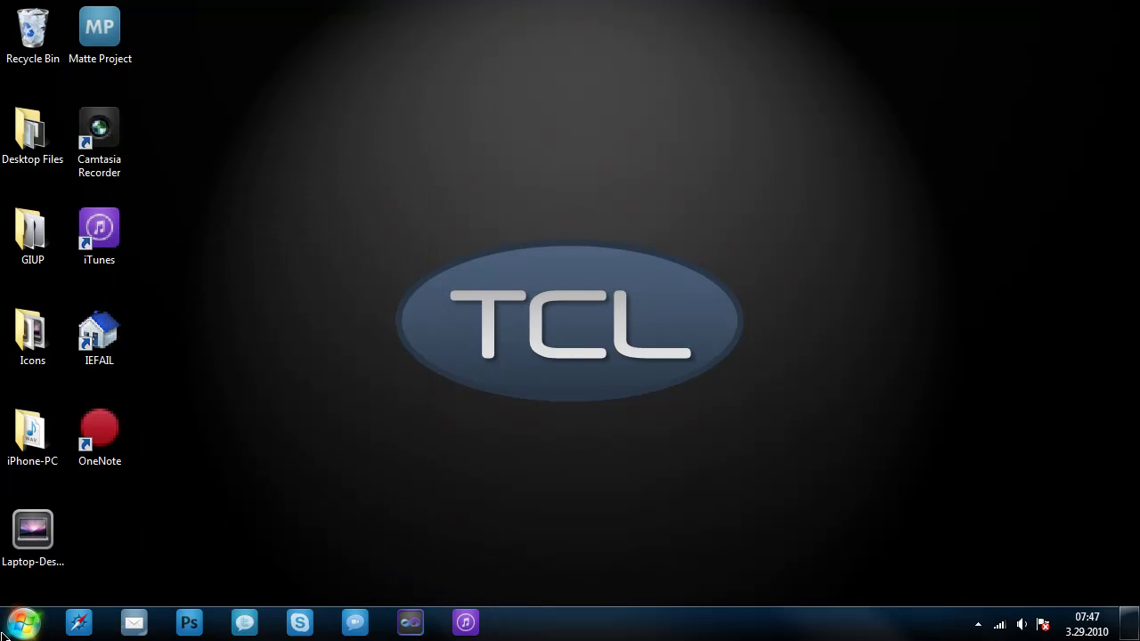
# Pin the OneNote desktop shortcut to the taskbar after the iTunes icon.
pyautogui.moveTo(99, 429); pyautogui.dragTo(562, 631)
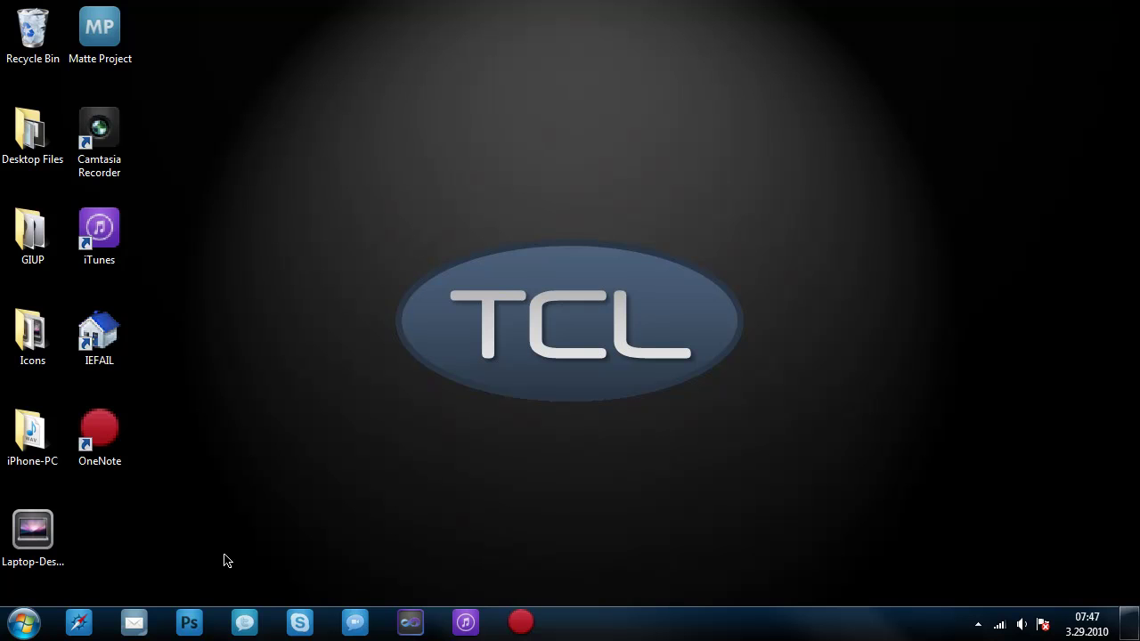
pyautogui.click(978, 623)
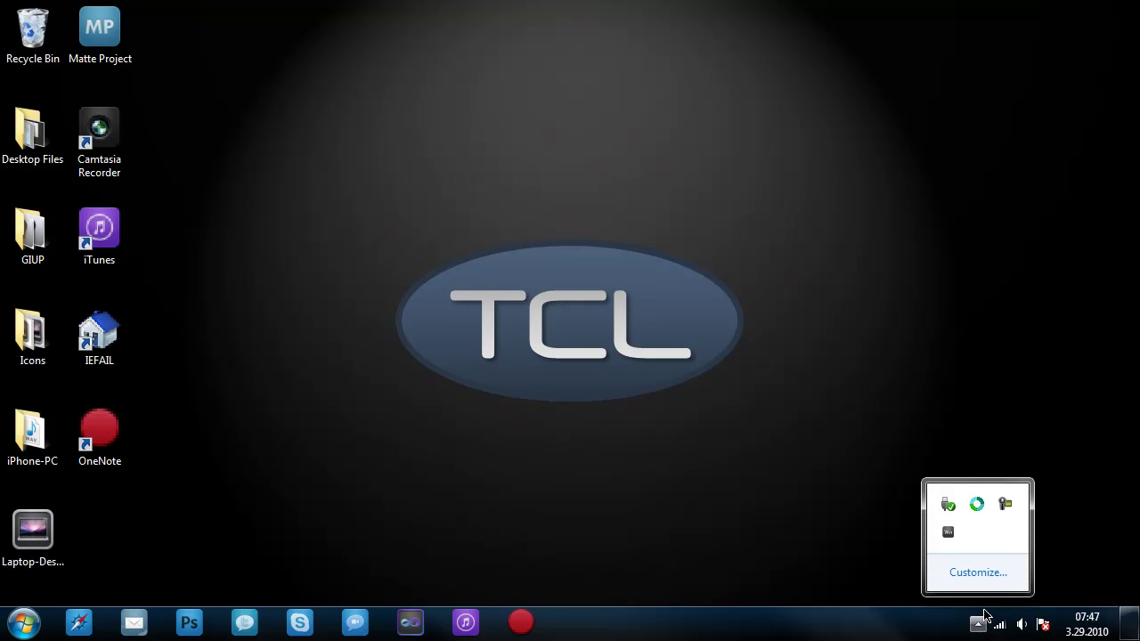
pyautogui.rightClick(1004, 504)
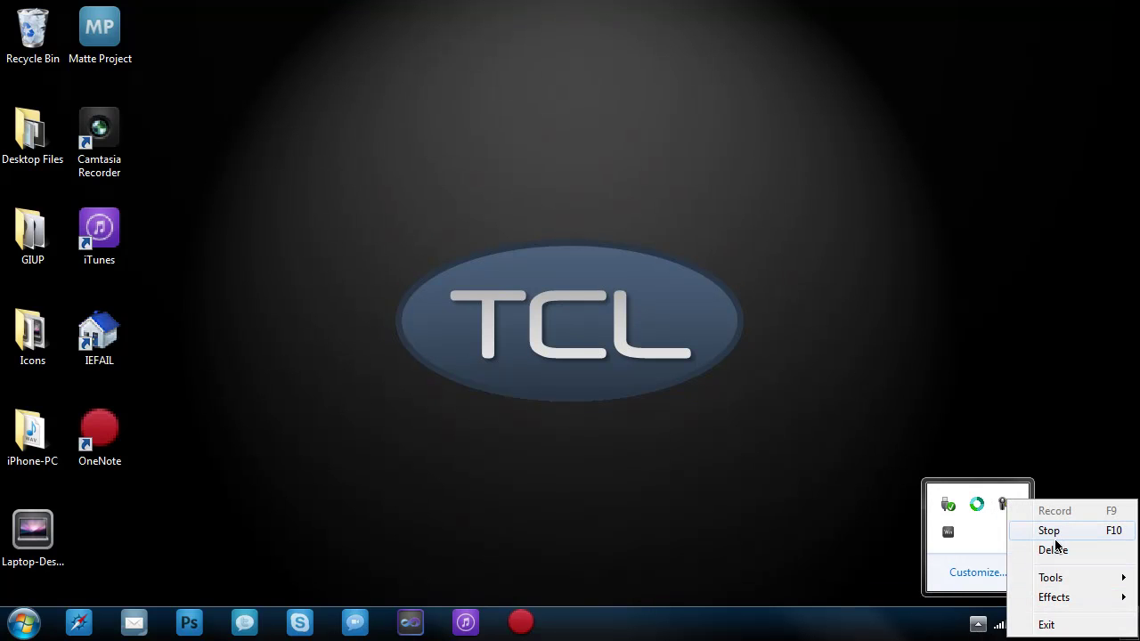